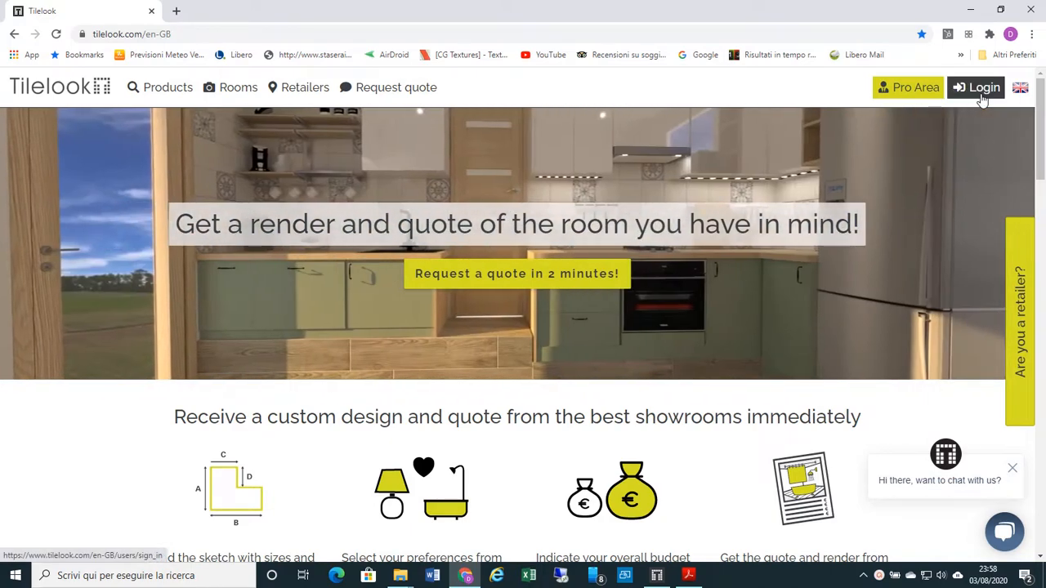
Log in to the Tilelook account with the prefilled credentials and dismiss the sign-in notice.
click(981, 92)
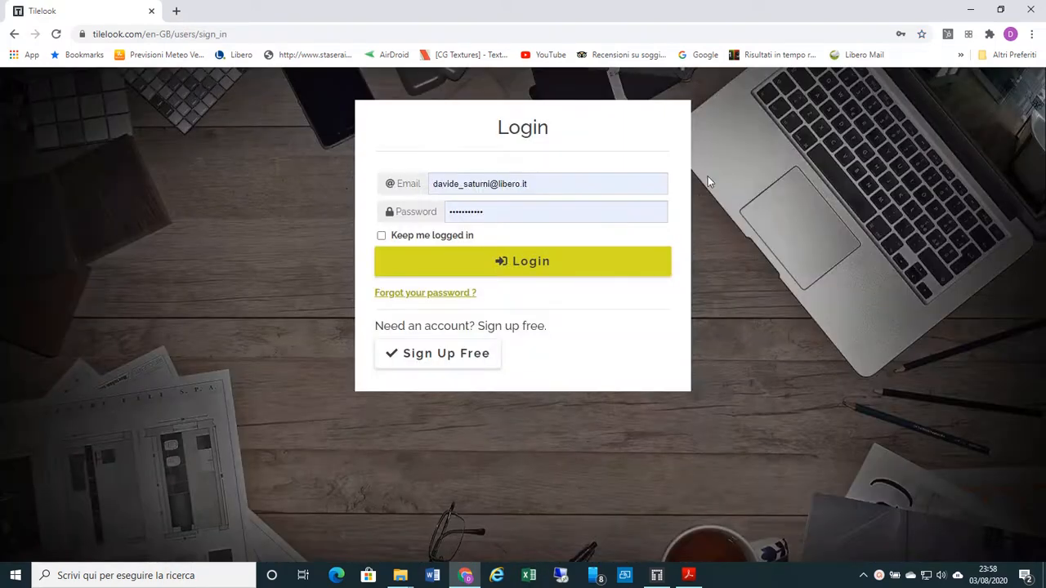
click(523, 273)
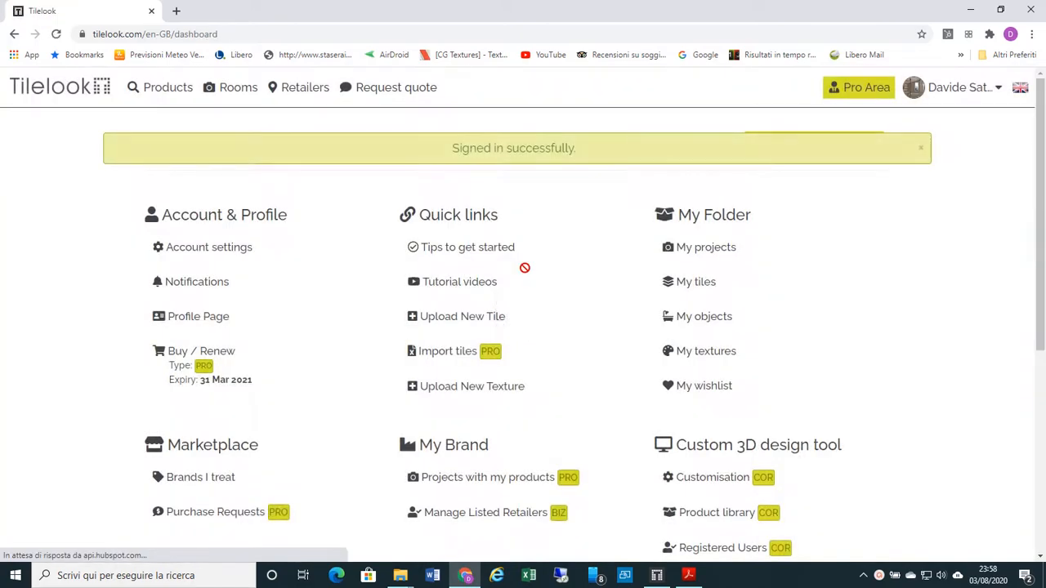
click(921, 147)
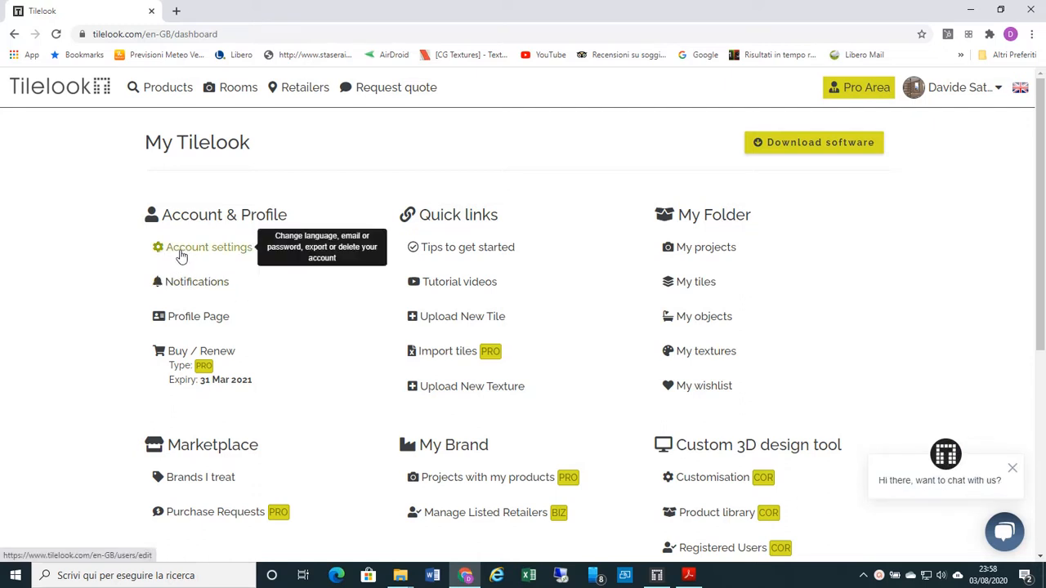
Check the language, email and password options in the account settings, and return to the dashboard.
click(233, 252)
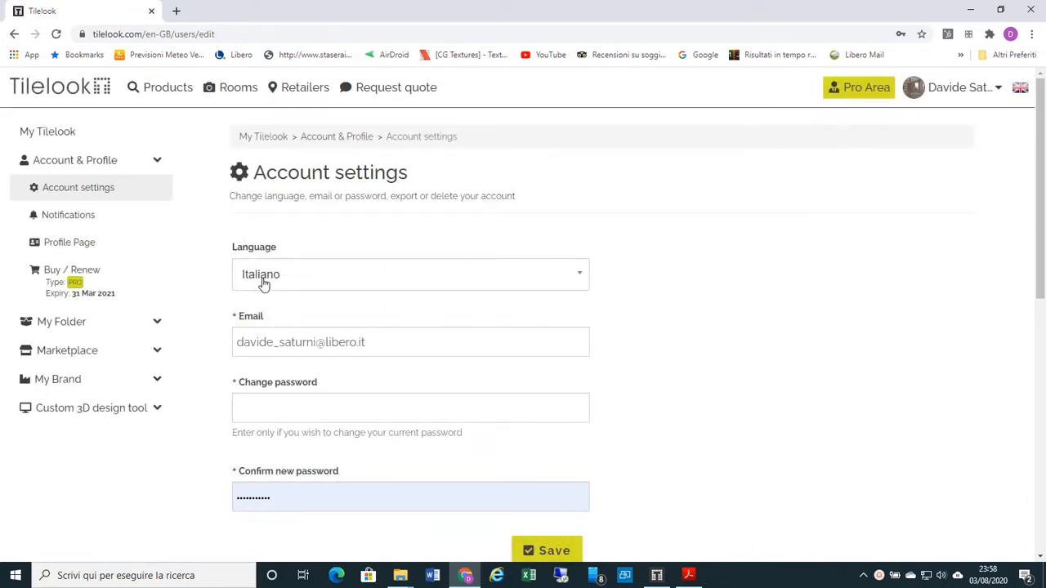
click(579, 279)
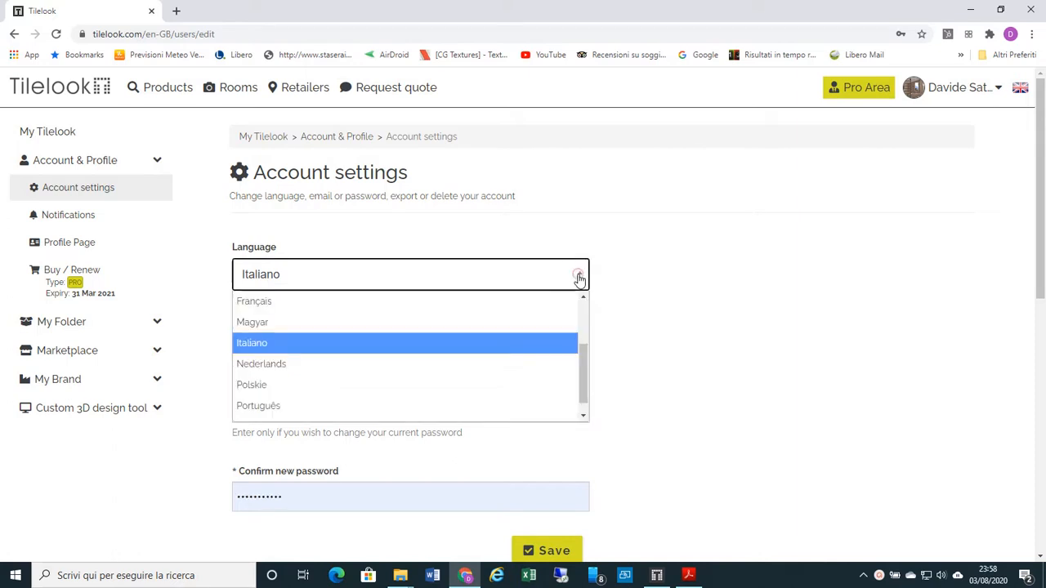
click(554, 340)
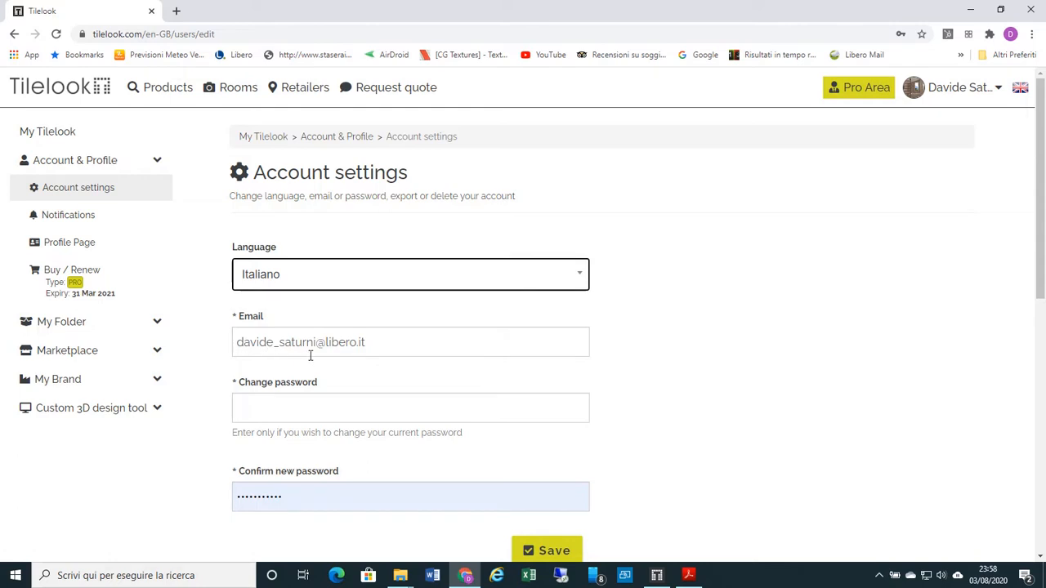
scroll(311, 393, down, 1)
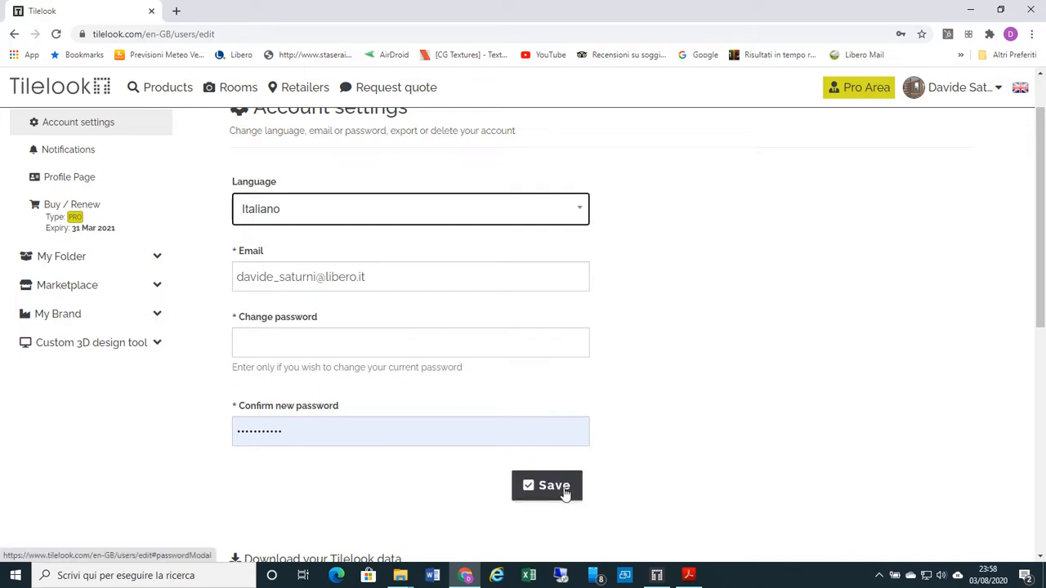
click(14, 34)
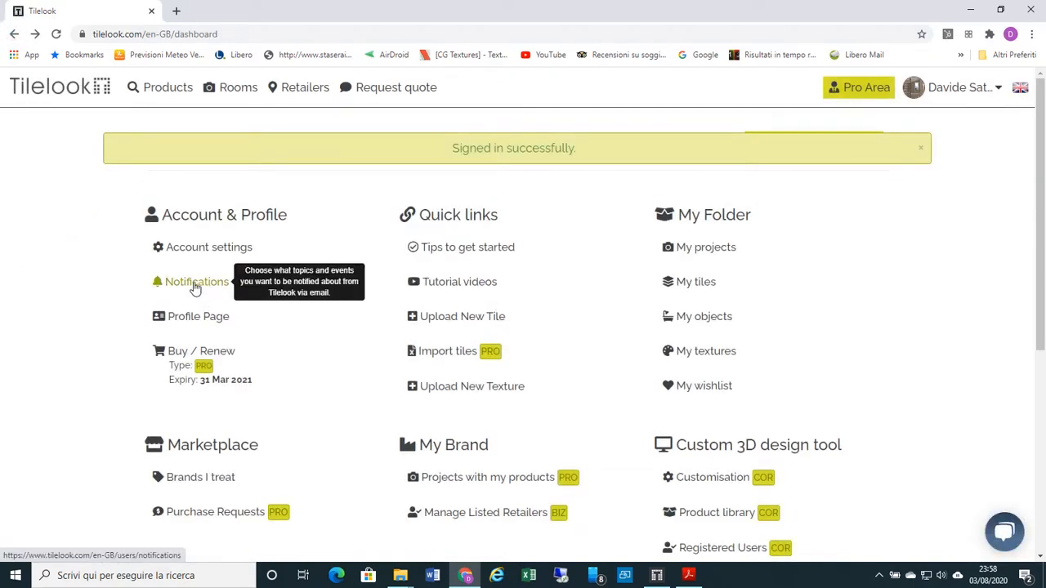
Open the notification preferences and expand the Account & Profile and My projects sections.
click(195, 286)
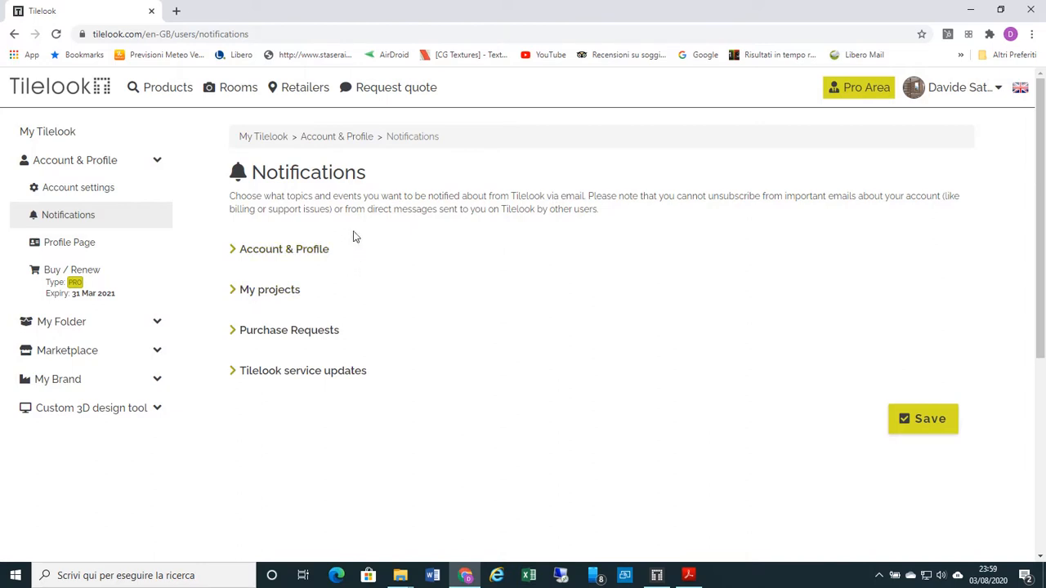
click(233, 255)
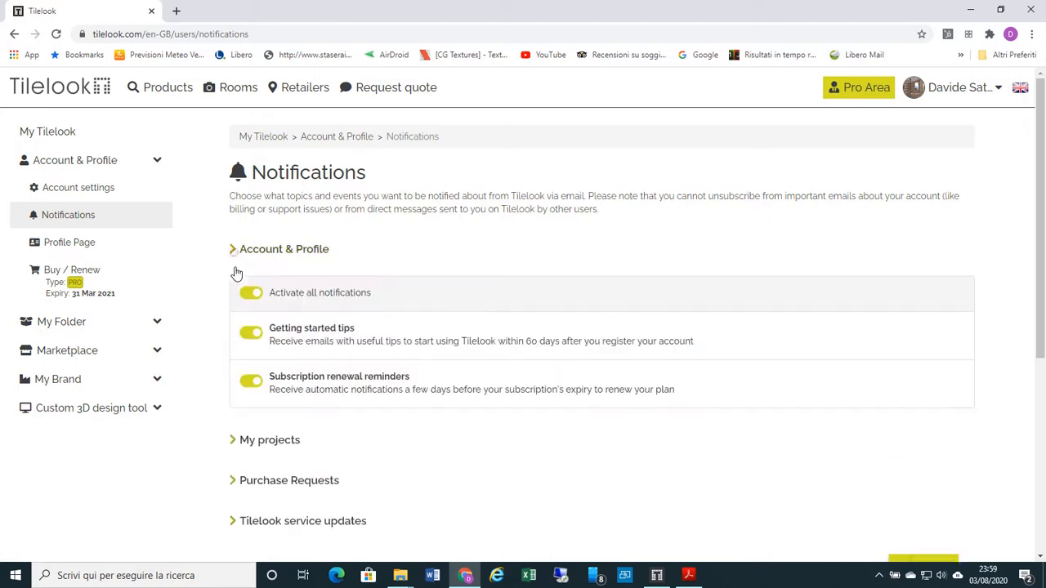
click(235, 441)
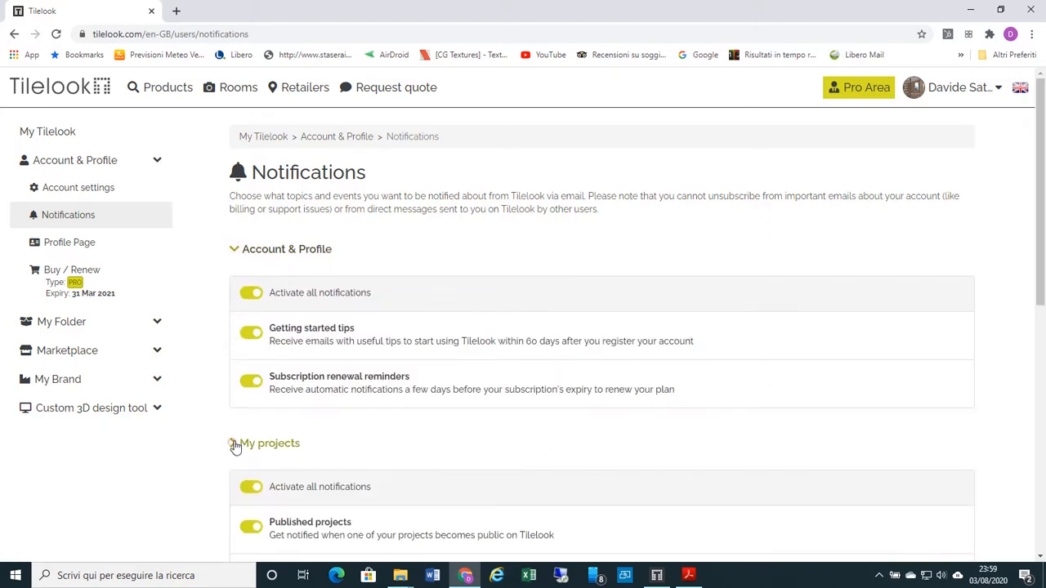
Switch the Account & Profile and My projects notifications off and on again.
click(249, 381)
click(250, 334)
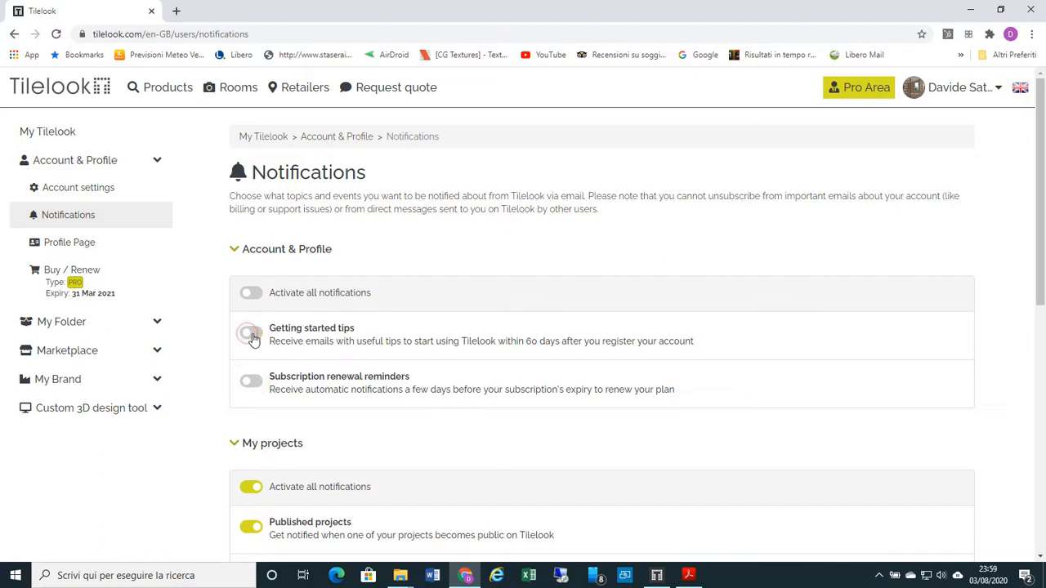
click(251, 382)
scroll(258, 358, down, 1)
click(253, 423)
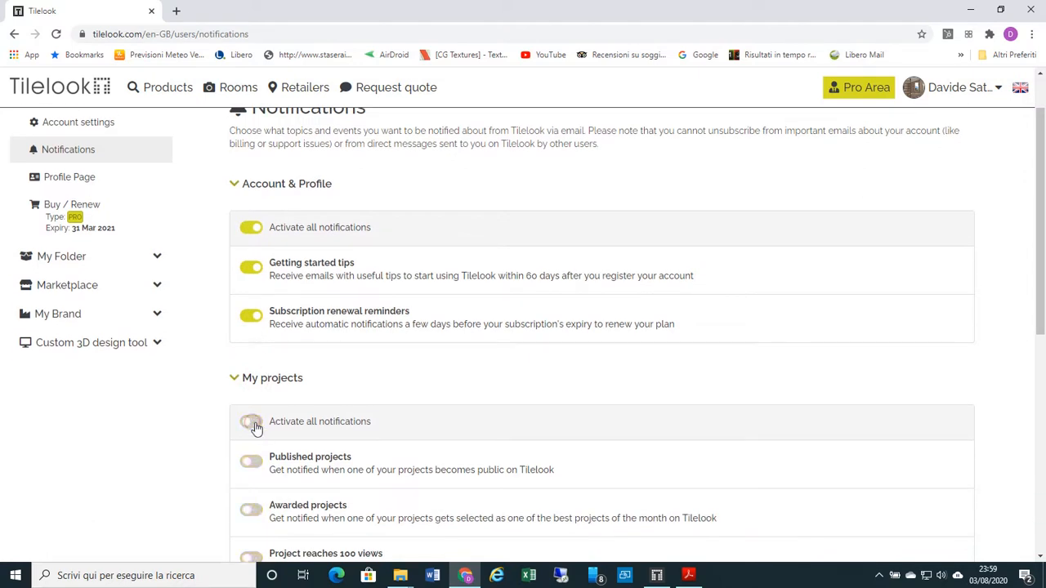
click(253, 424)
Review the project notification options and the rest of the notifications page, and return to the dashboard.
scroll(300, 357, down, 2)
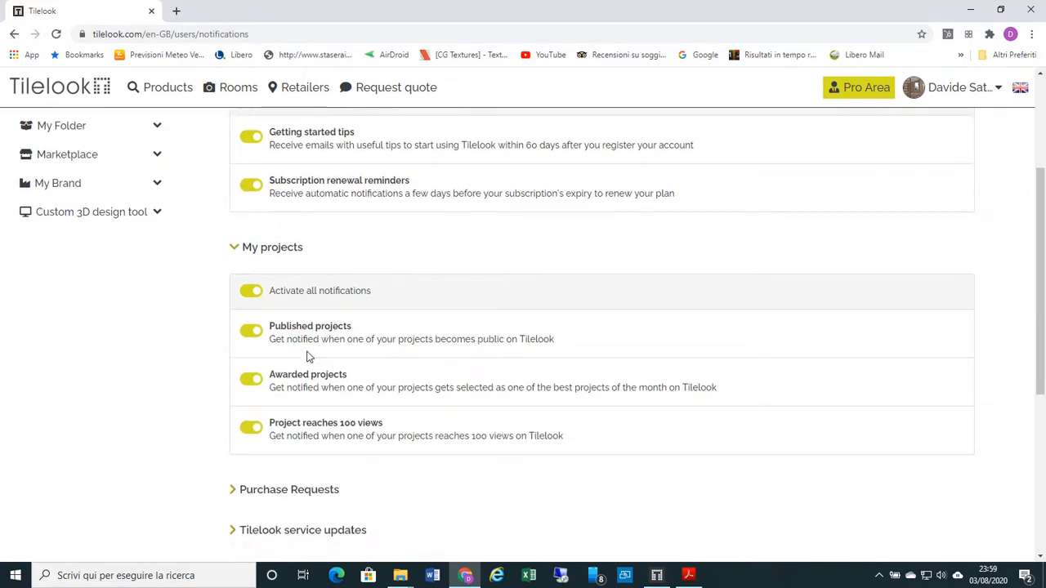
scroll(310, 320, down, 1)
scroll(310, 320, down, 1)
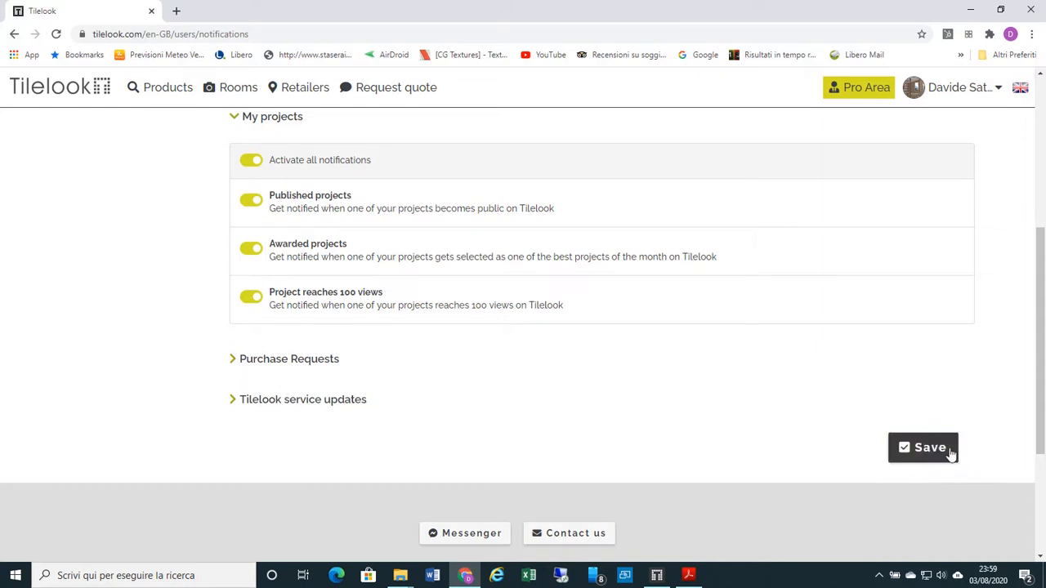
click(14, 34)
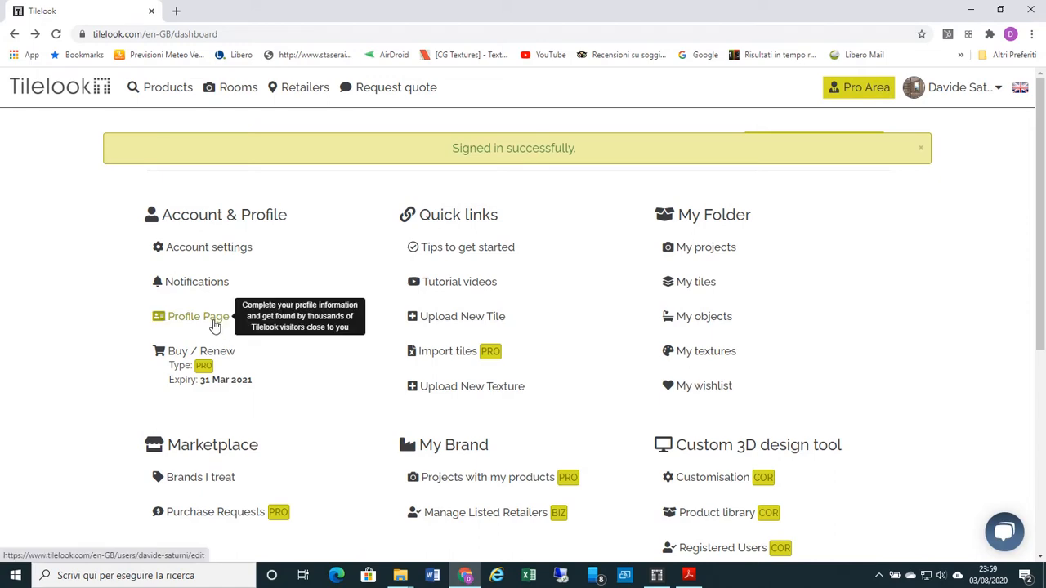
Open the Profile Page form and review its image, name, business and contact fields.
click(214, 323)
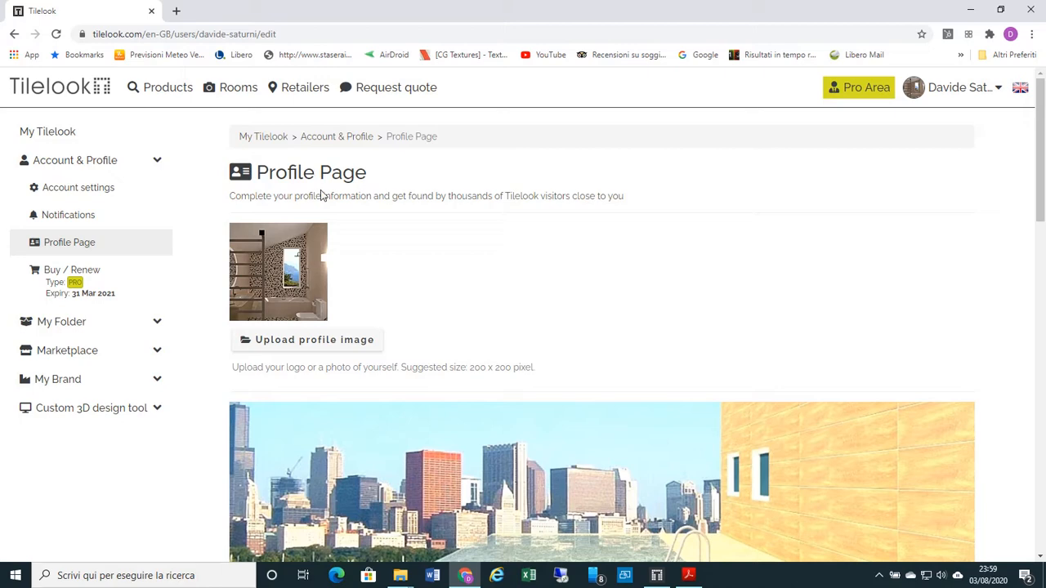
scroll(333, 197, down, 10)
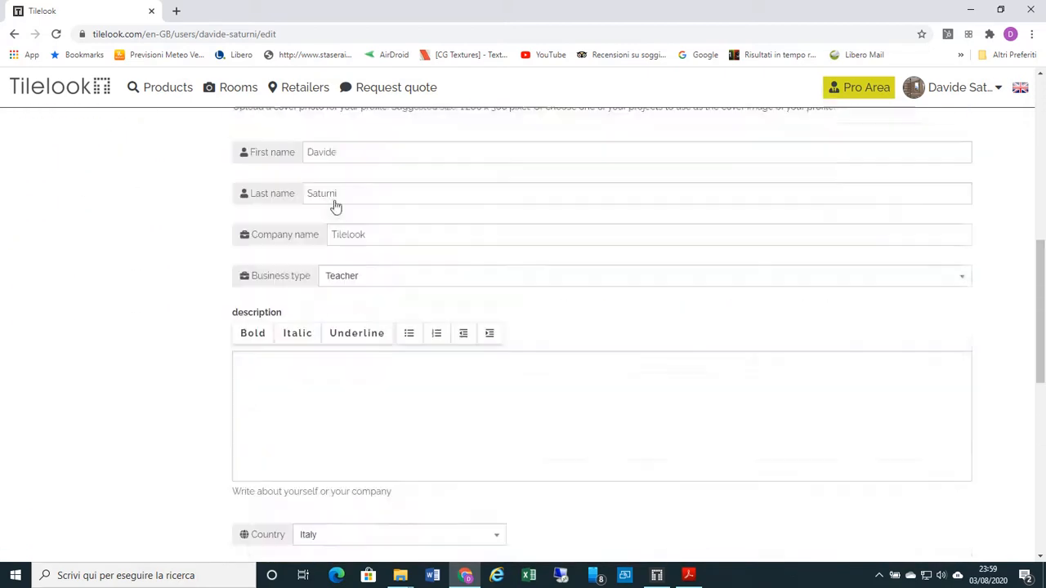
scroll(338, 206, down, 1)
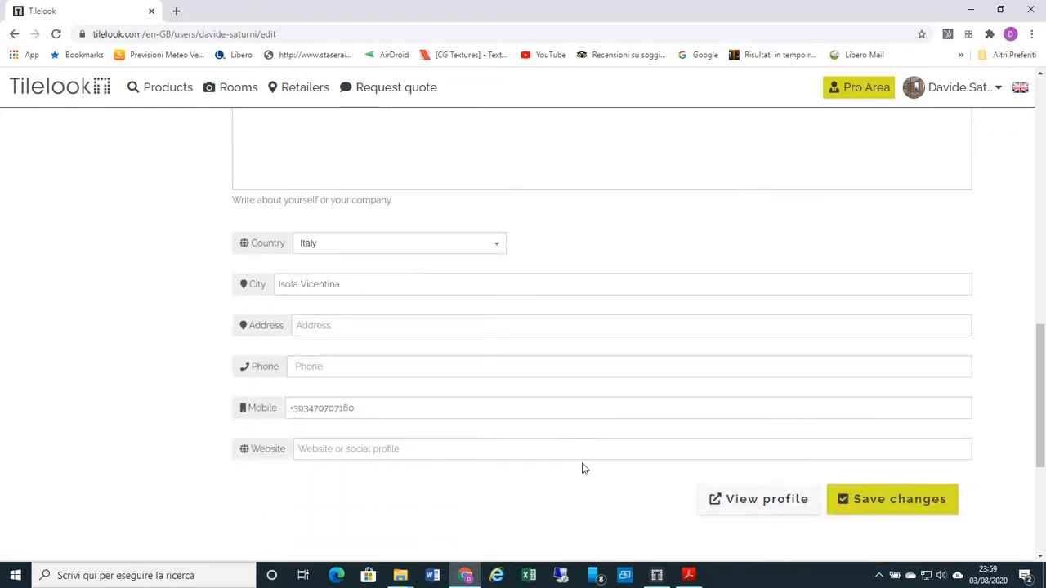
View the public profile and examine its cover, overview details, brands and recent projects.
click(752, 502)
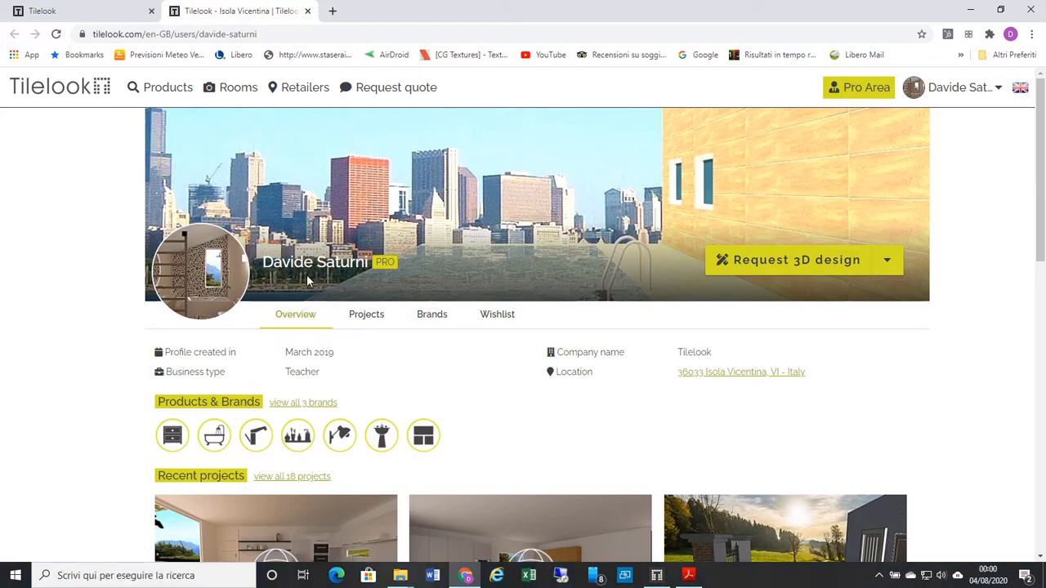
scroll(316, 246, down, 2)
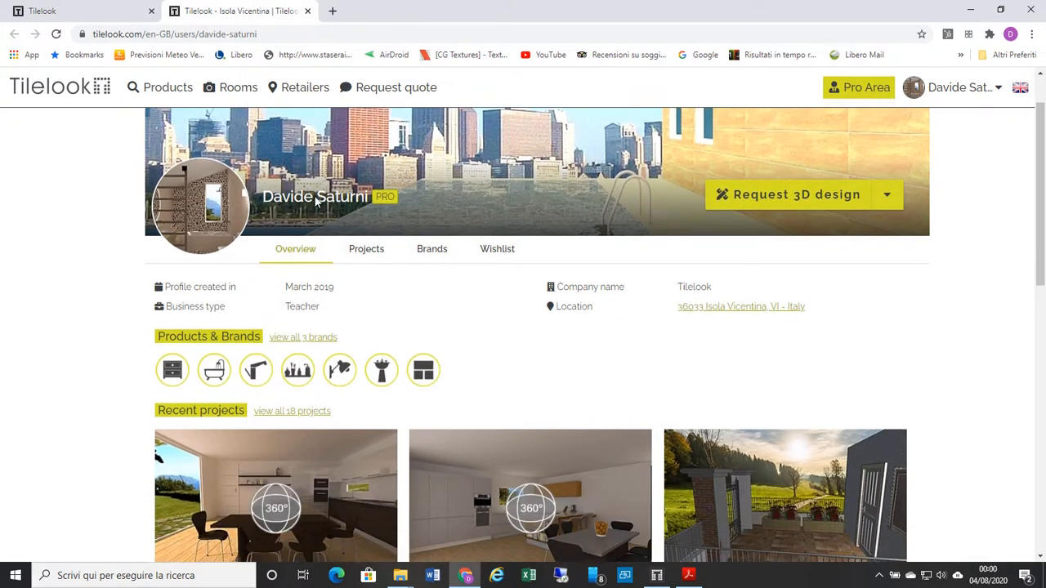
scroll(316, 231, up, 2)
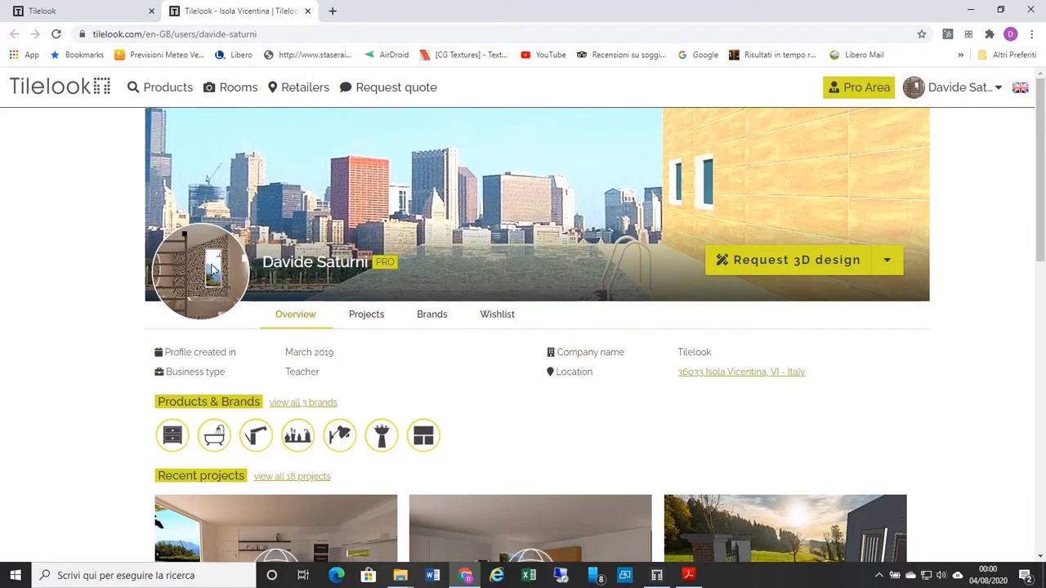
scroll(213, 269, down, 1)
mouse_move(167, 92)
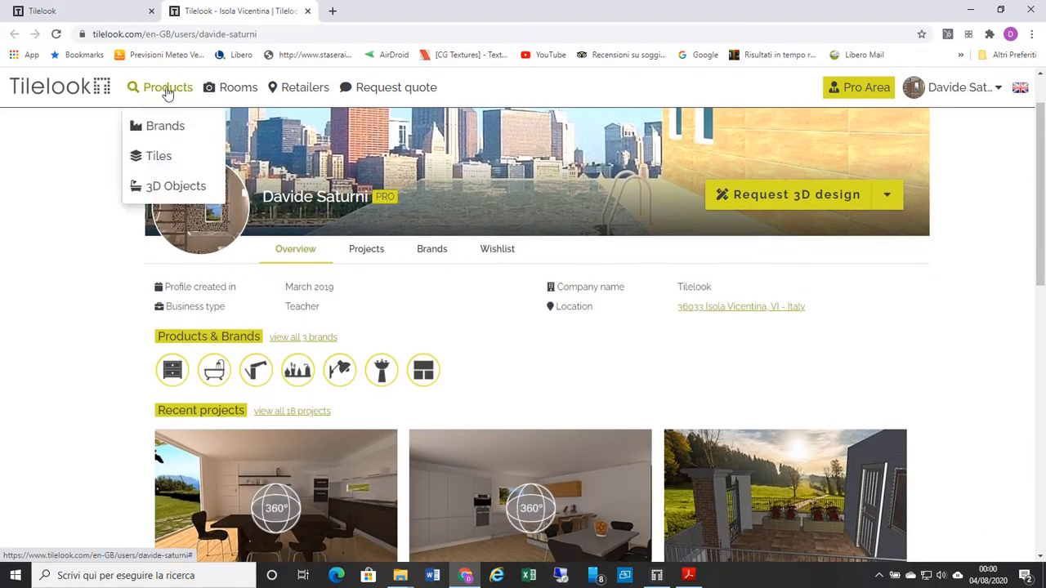
Reopen the Profile Page form from My Tilelook and examine the cover image options, business type, description and contact fields.
mouse_move(964, 96)
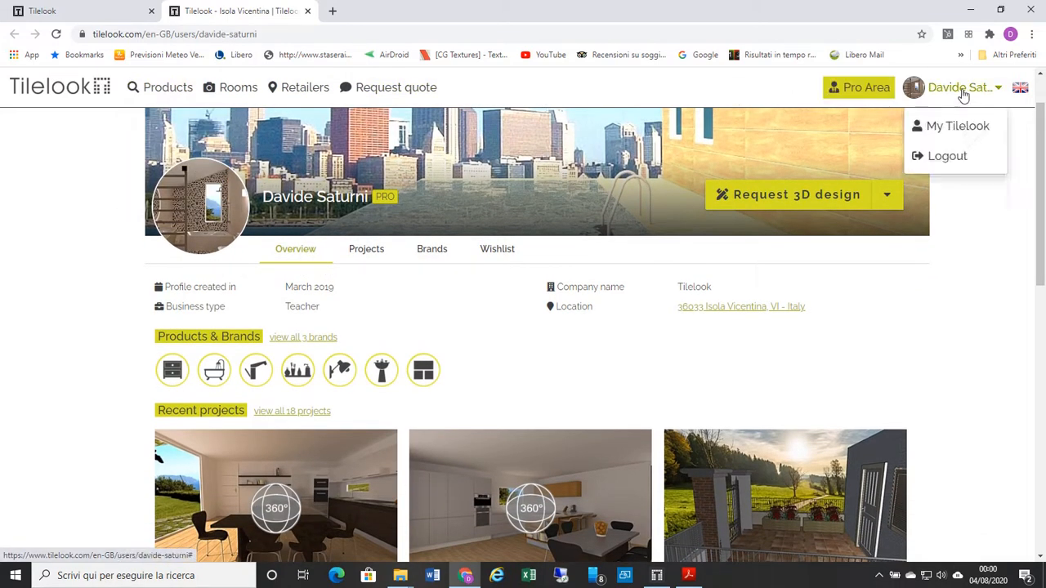
click(949, 128)
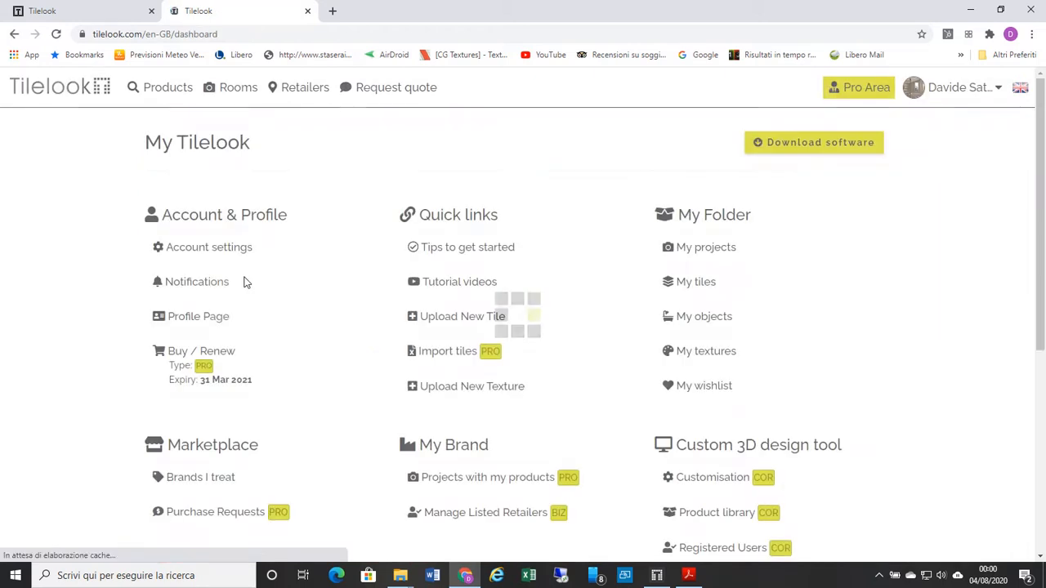
click(206, 320)
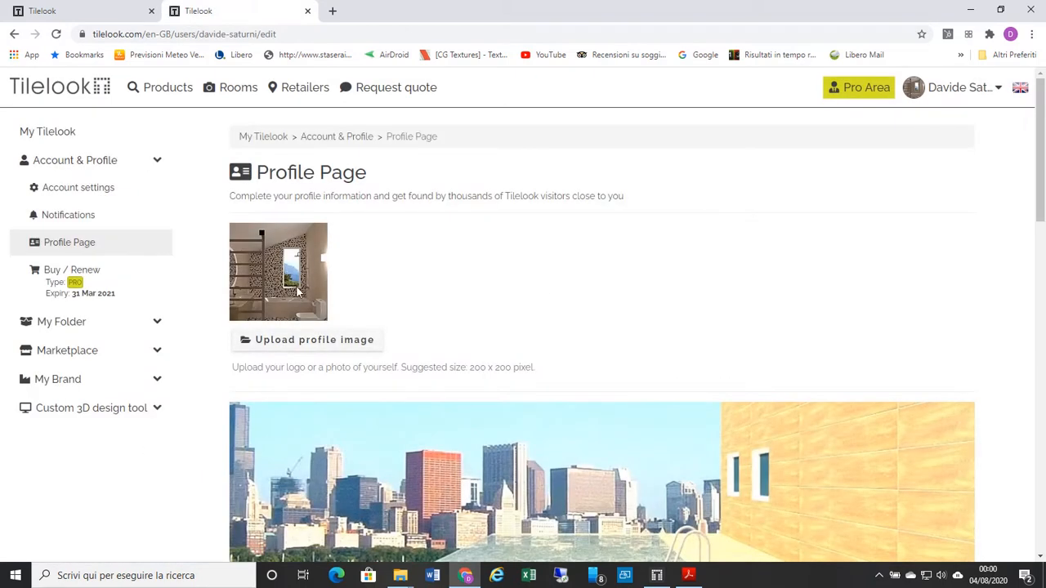
scroll(302, 294, down, 2)
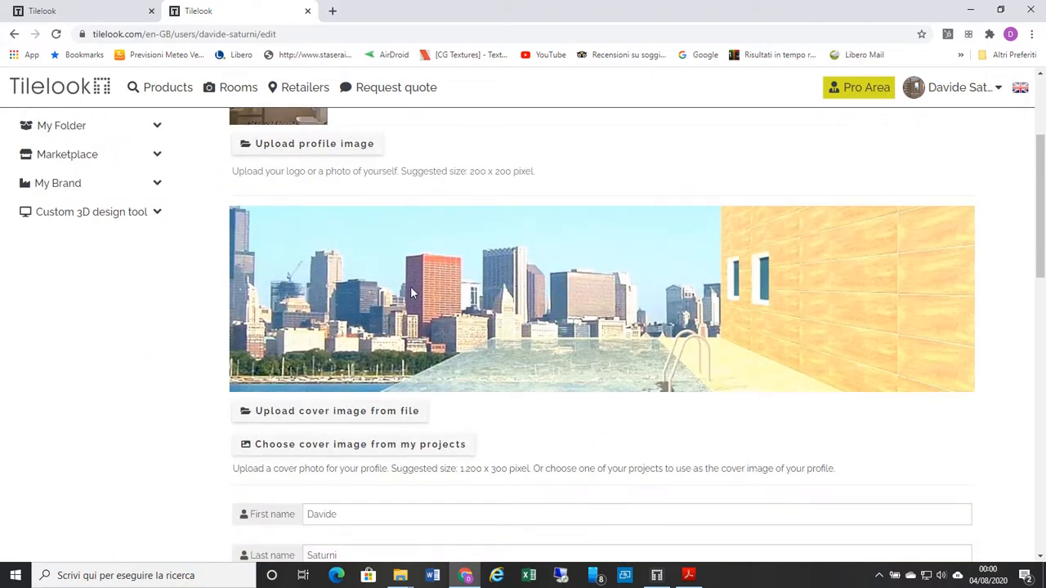
scroll(456, 301, down, 4)
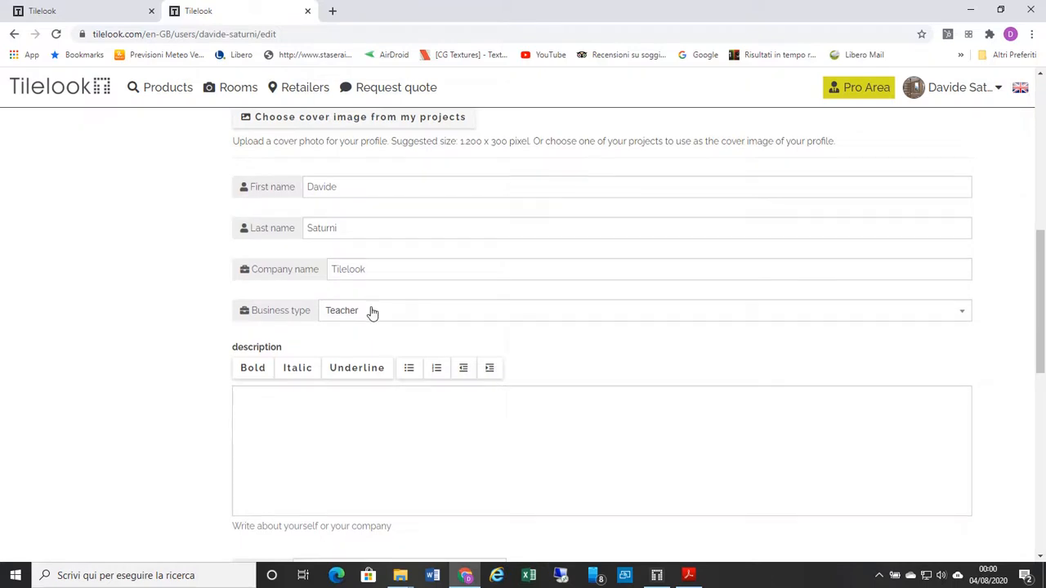
scroll(369, 311, down, 2)
scroll(381, 302, down, 3)
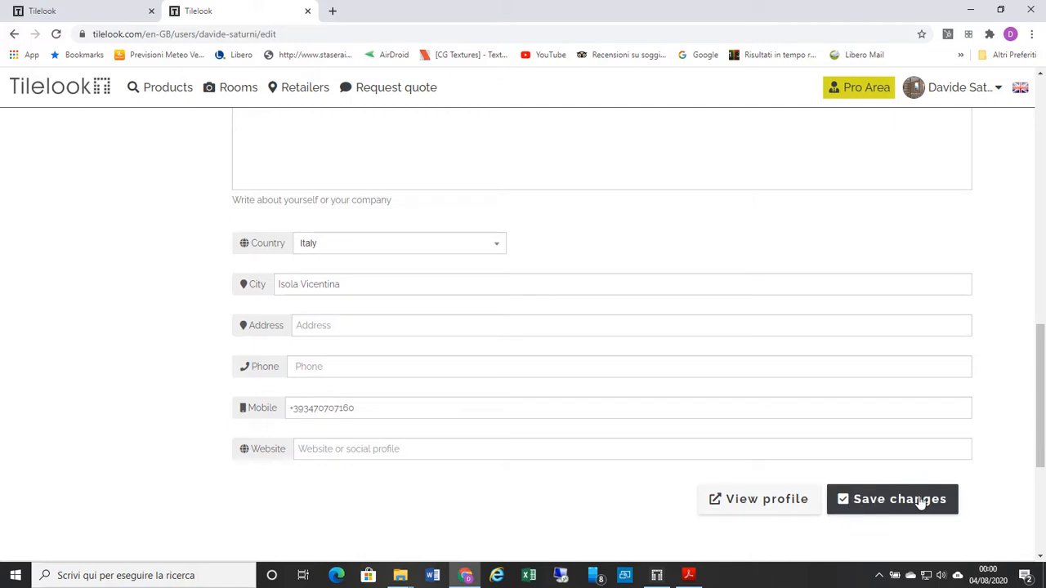
scroll(854, 450, up, 4)
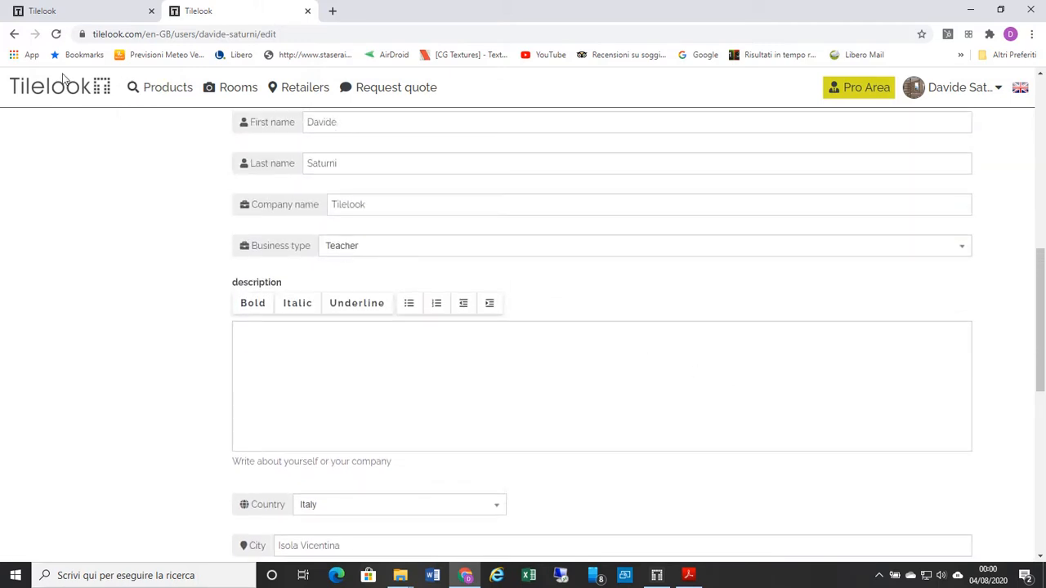
Return to the My Tilelook dashboard and open the Brands I treat page of the Marketplace section.
mouse_move(957, 101)
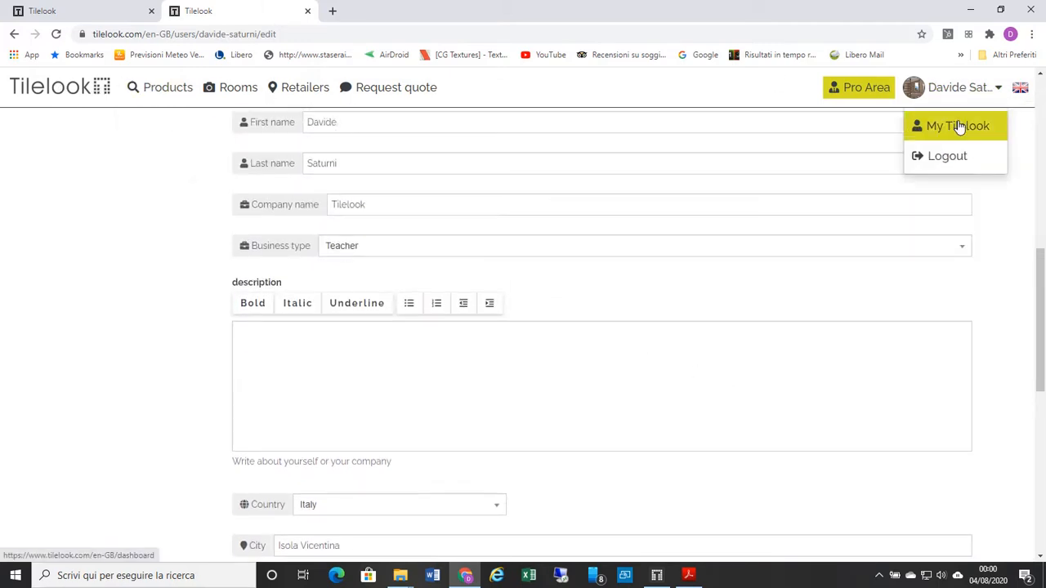
click(958, 127)
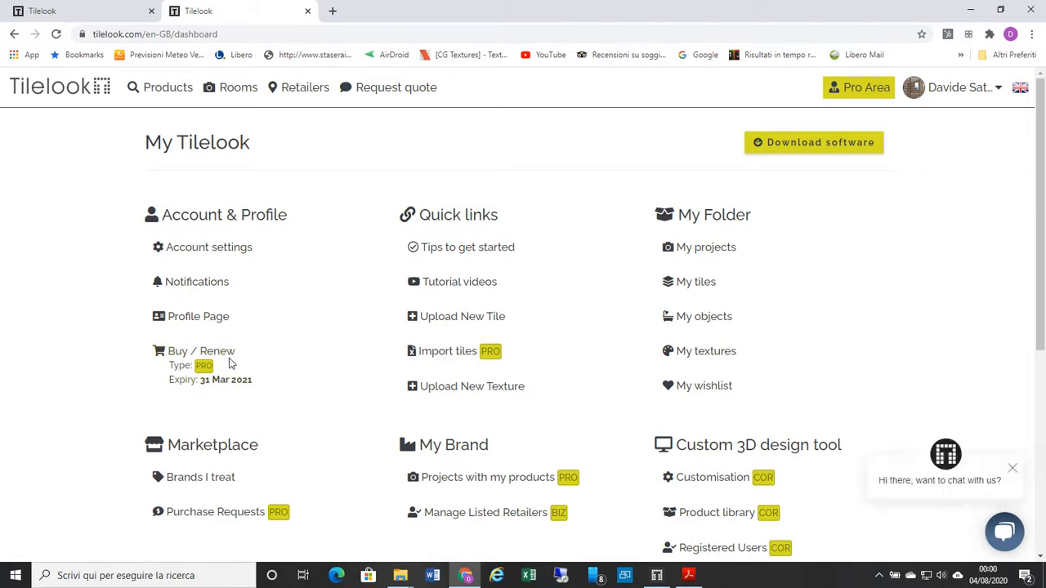
scroll(228, 364, down, 1)
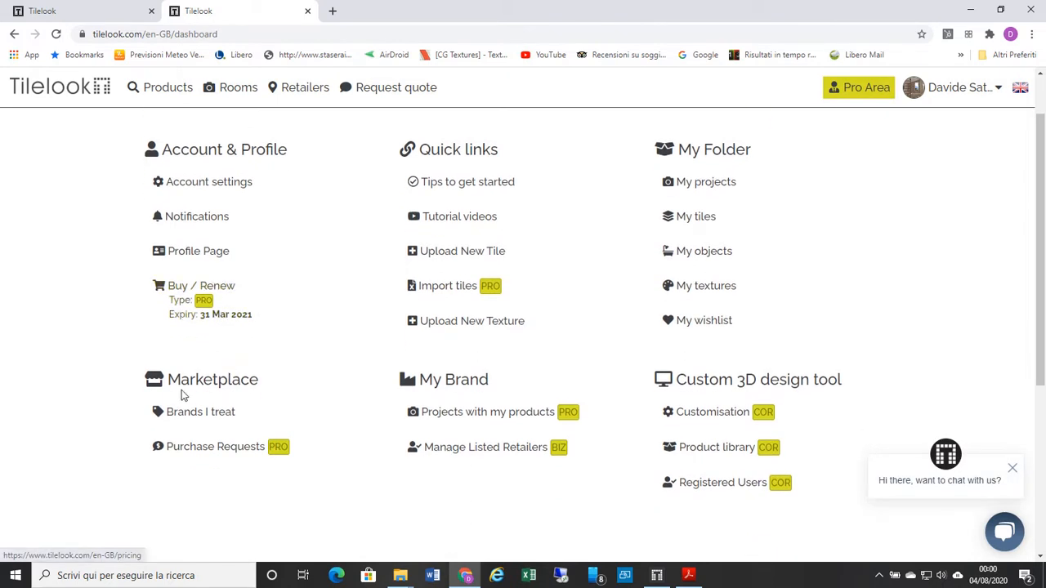
click(212, 418)
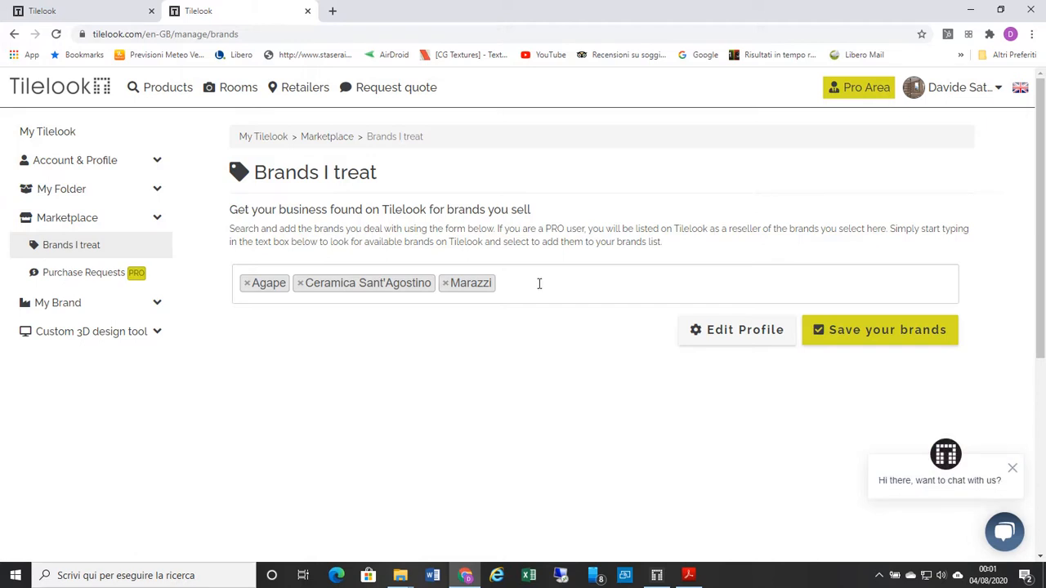
Browse the list of available brands and search it for "cer" without adding any brand.
click(520, 284)
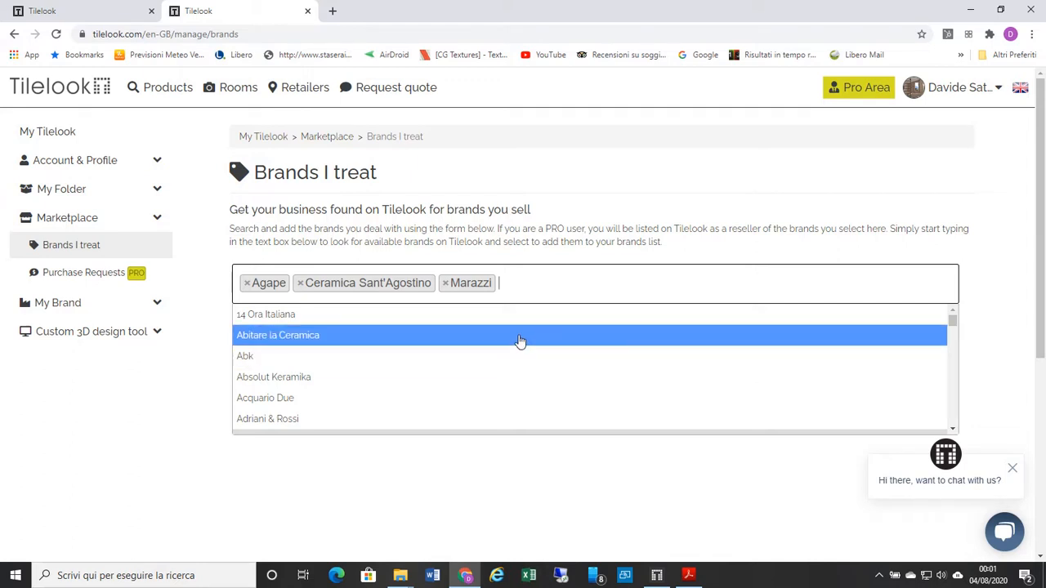
click(546, 282)
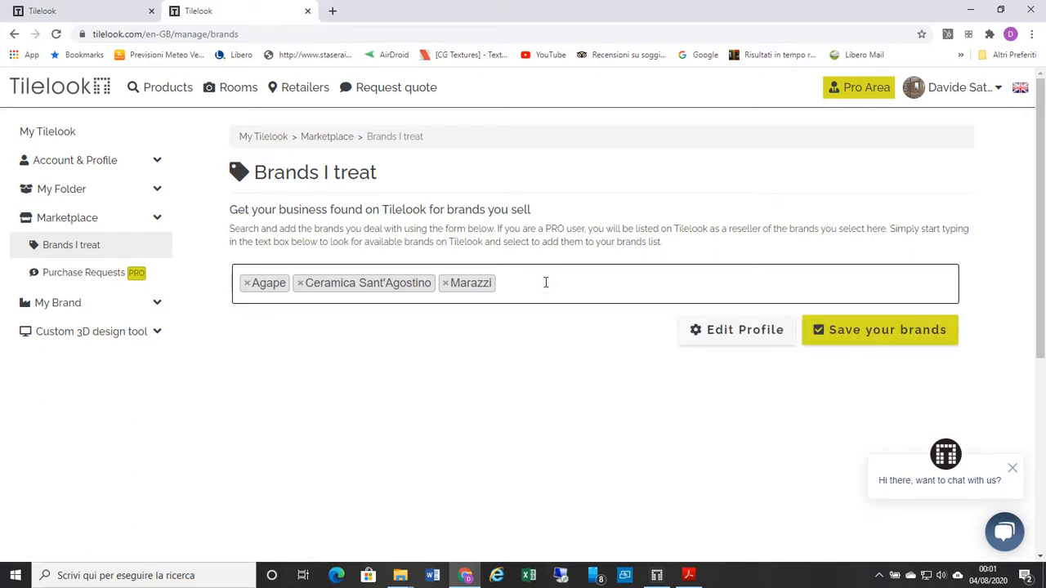
text(cer)
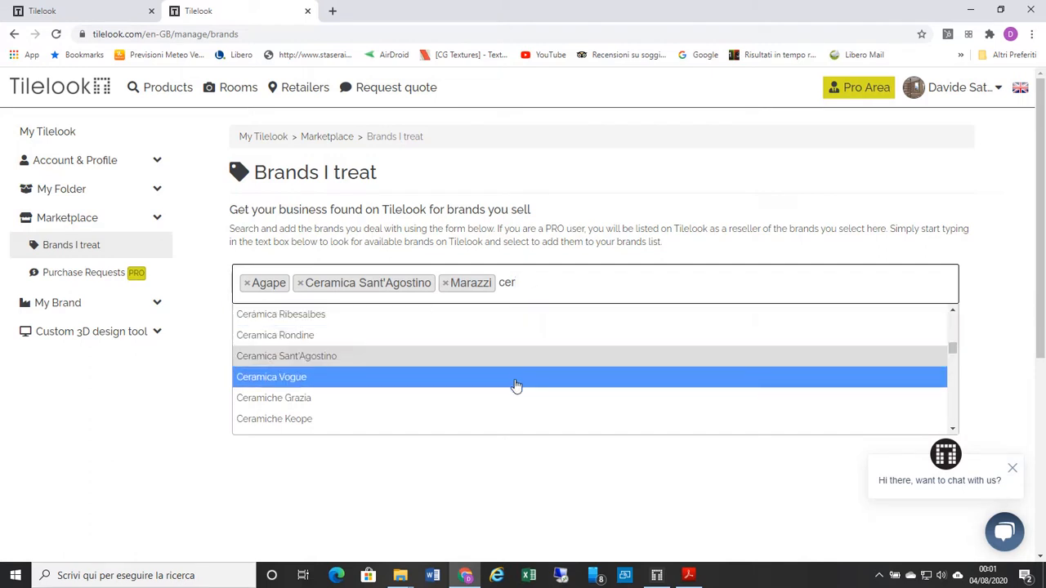
click(532, 287)
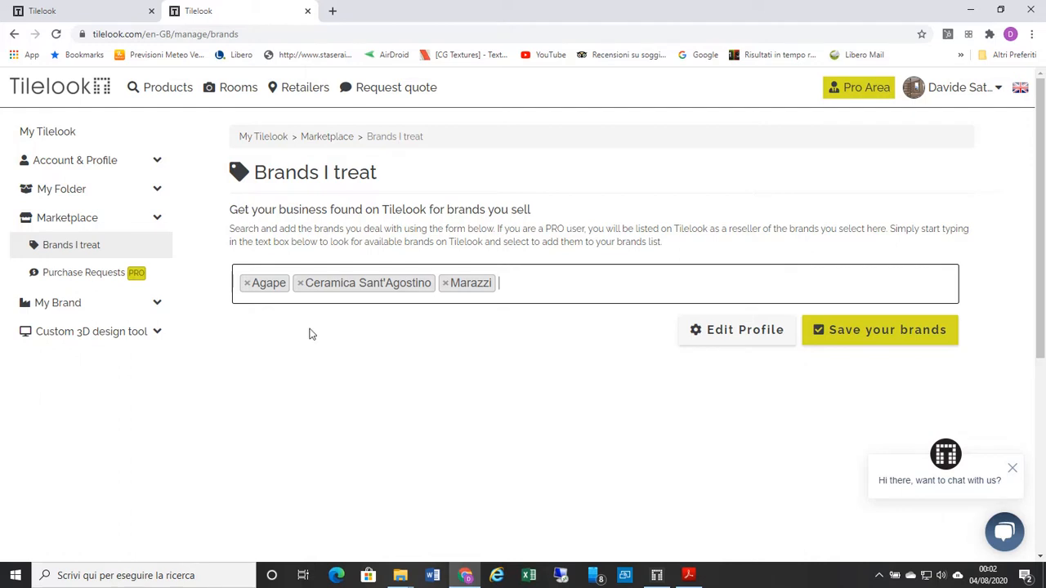
Filter the tile catalogue by the producer Marazzi and open the Saint Laurent 60x120 tile to view its nearby retailers.
mouse_move(171, 132)
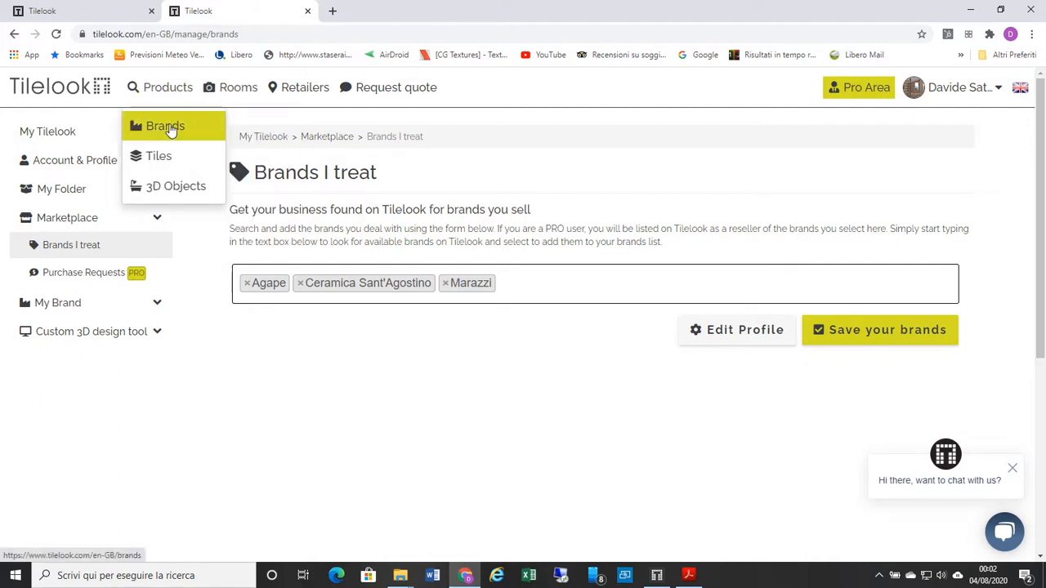
click(158, 157)
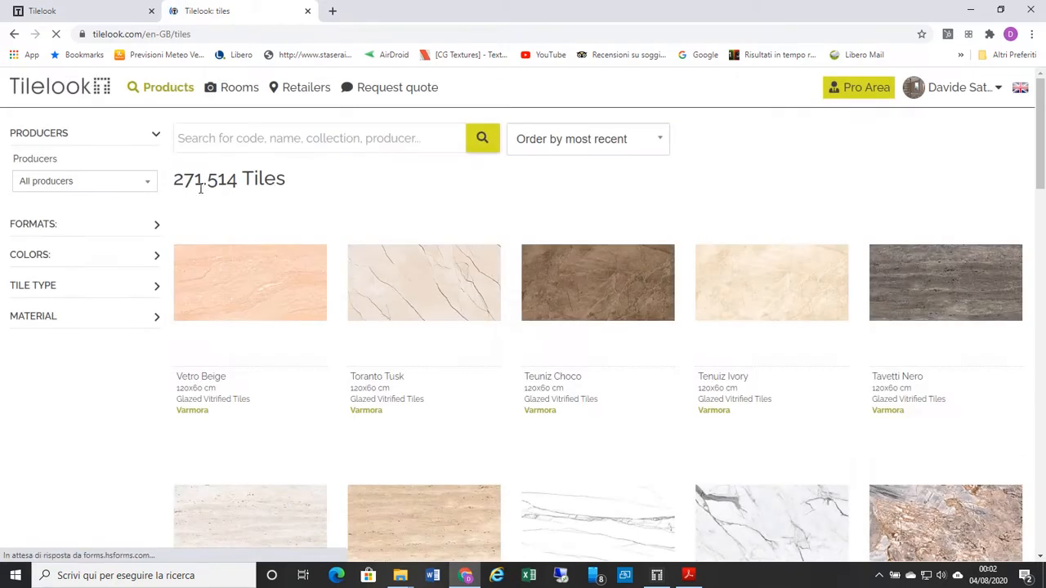
click(121, 181)
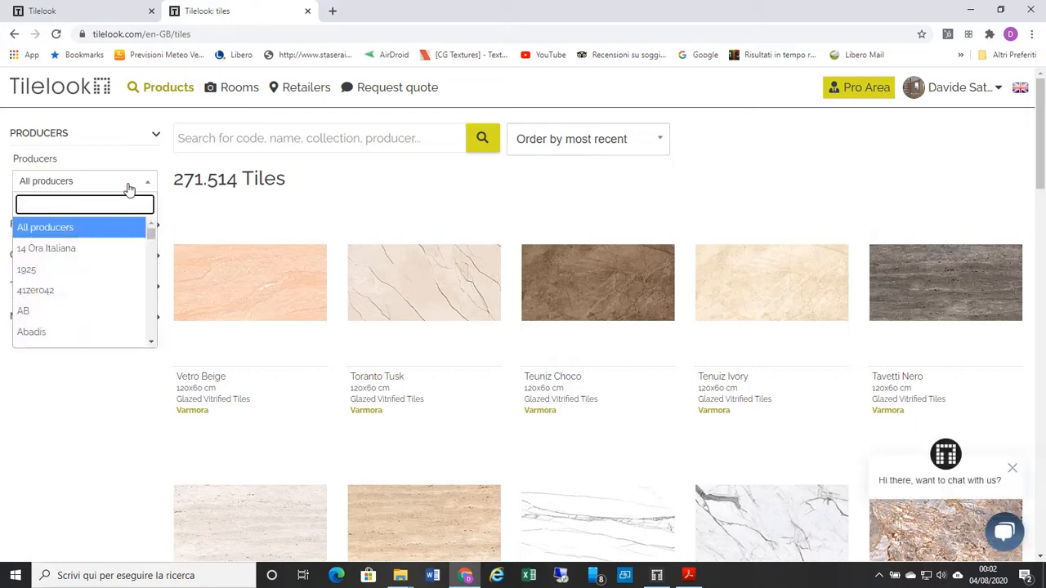
text(m)
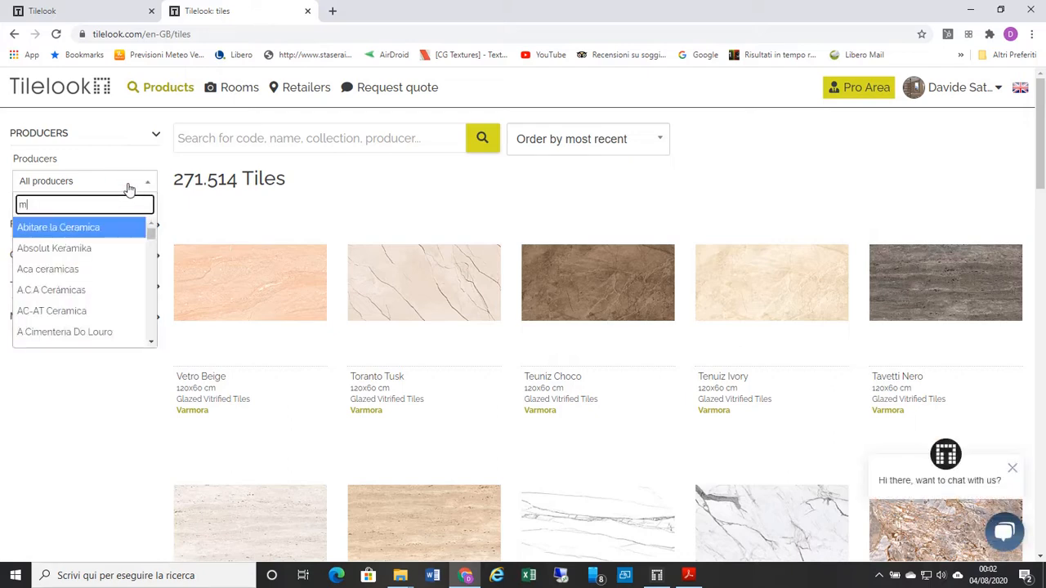
text(ar)
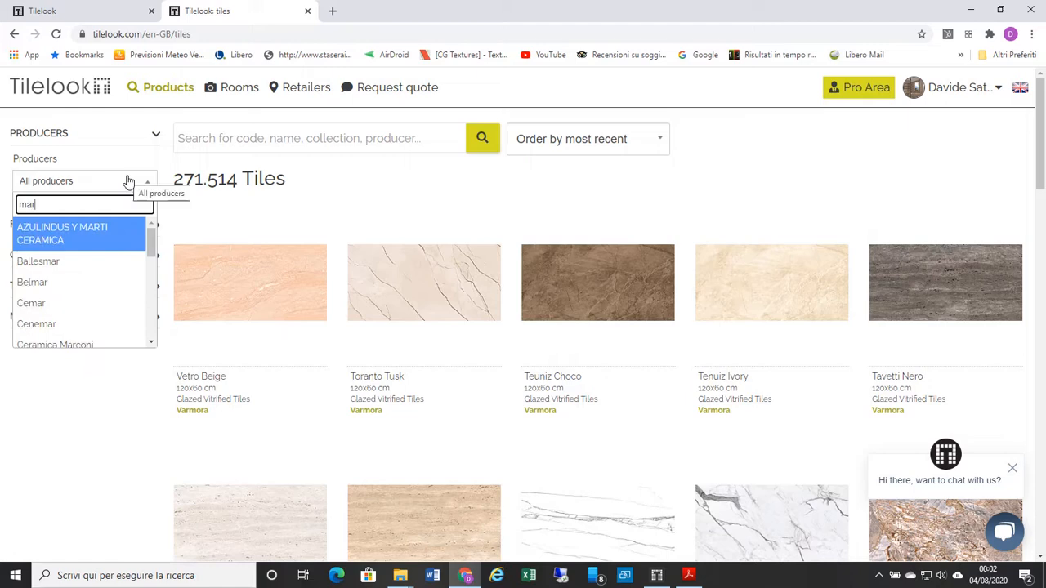
text(a)
click(93, 269)
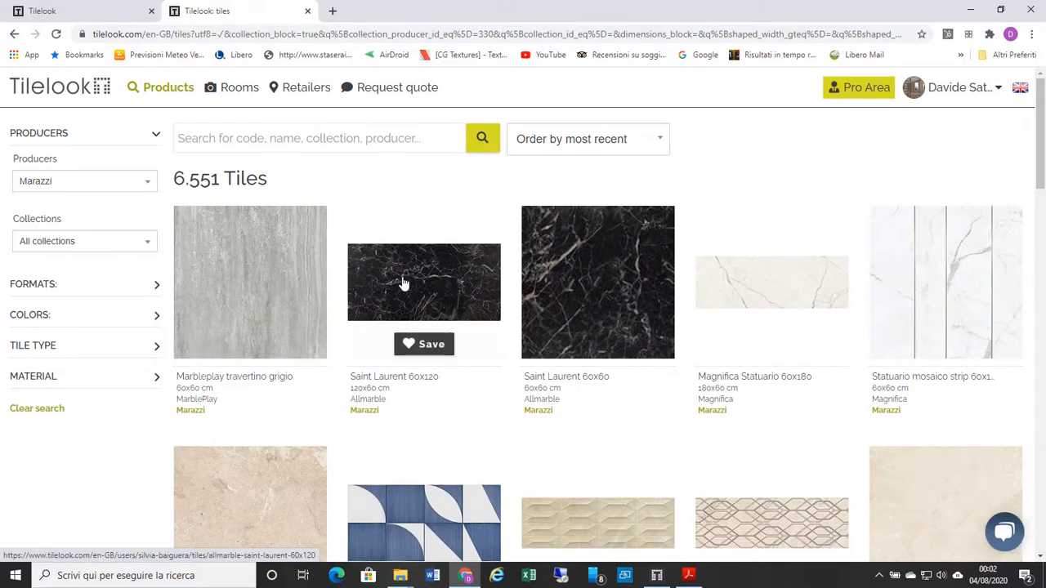
click(435, 283)
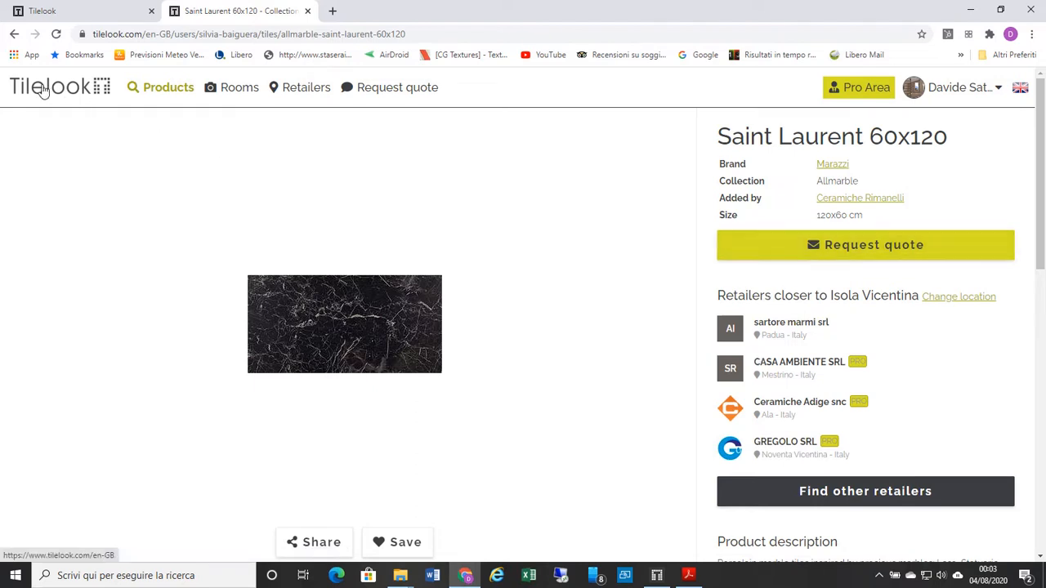
Go back through My Tilelook to Brands I treat, and open and browse the Purchase Requests list.
click(931, 88)
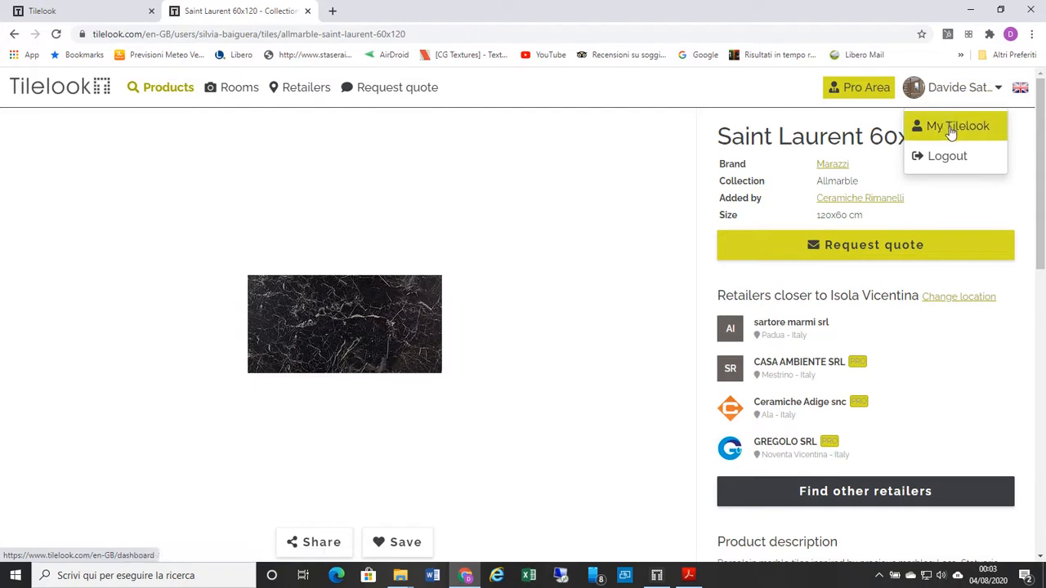
click(952, 126)
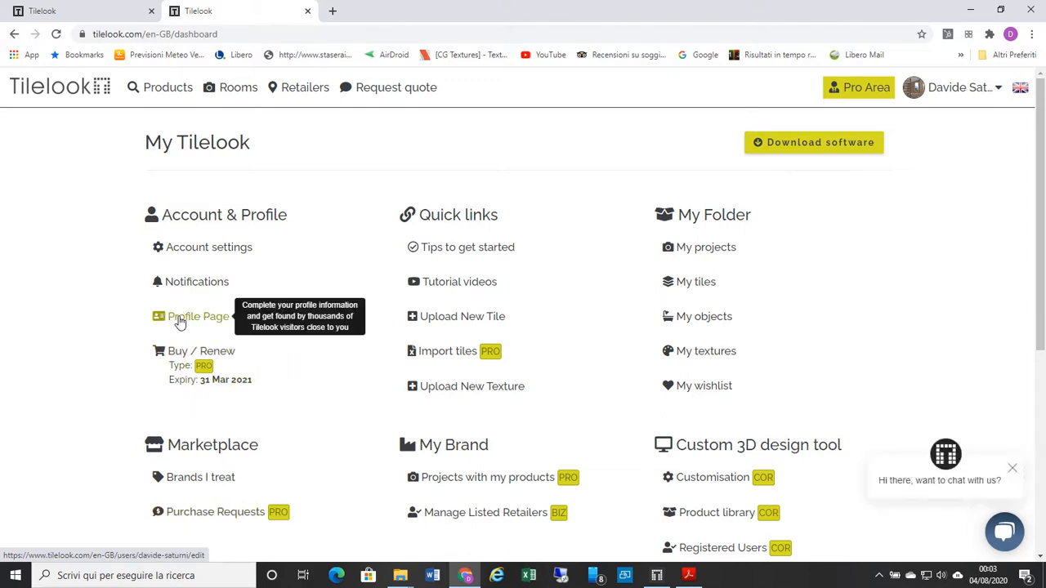
click(205, 481)
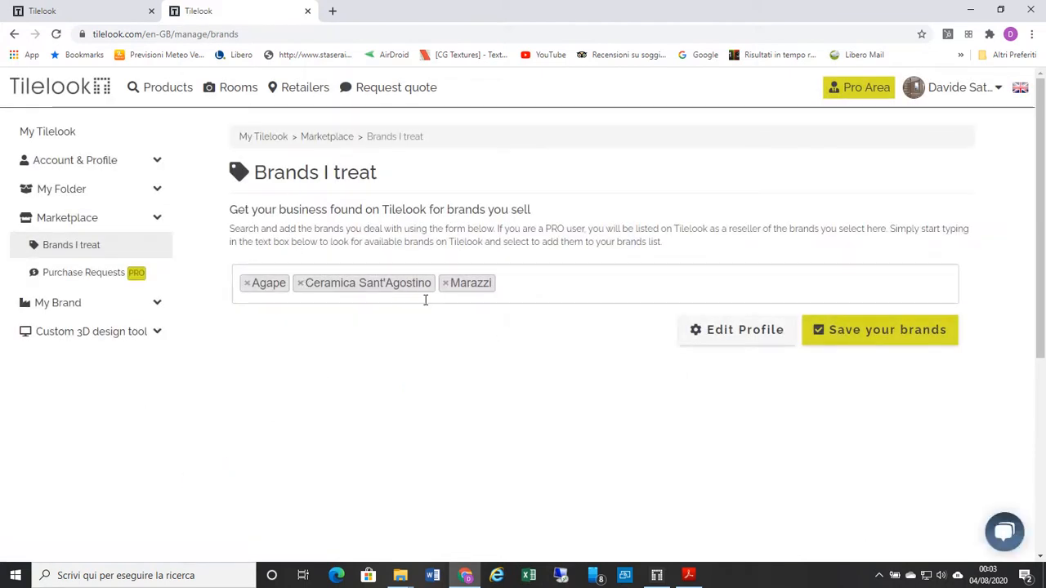
click(90, 277)
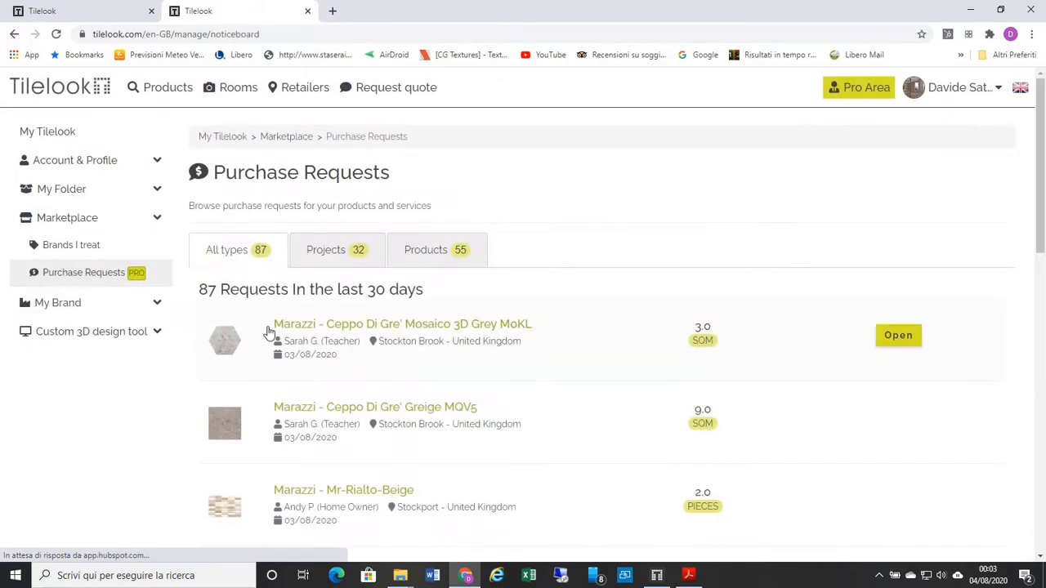
scroll(282, 413, down, 2)
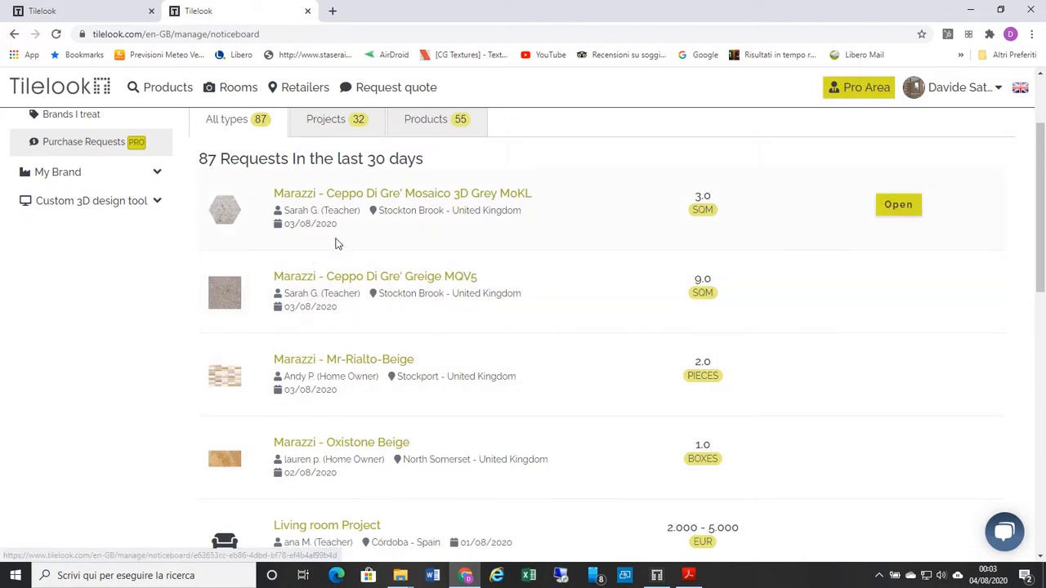
Open the Marazzi Ceppo Di Gre' Mosaico 3D Grey M0KL request, reveal the requester's email, and review the user and product info.
click(330, 198)
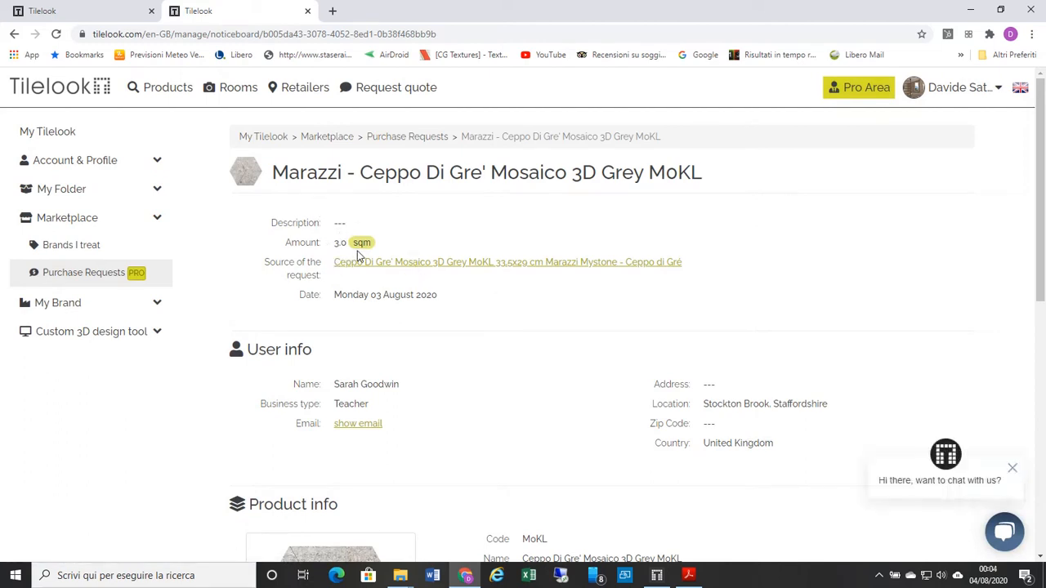
scroll(357, 294, down, 1)
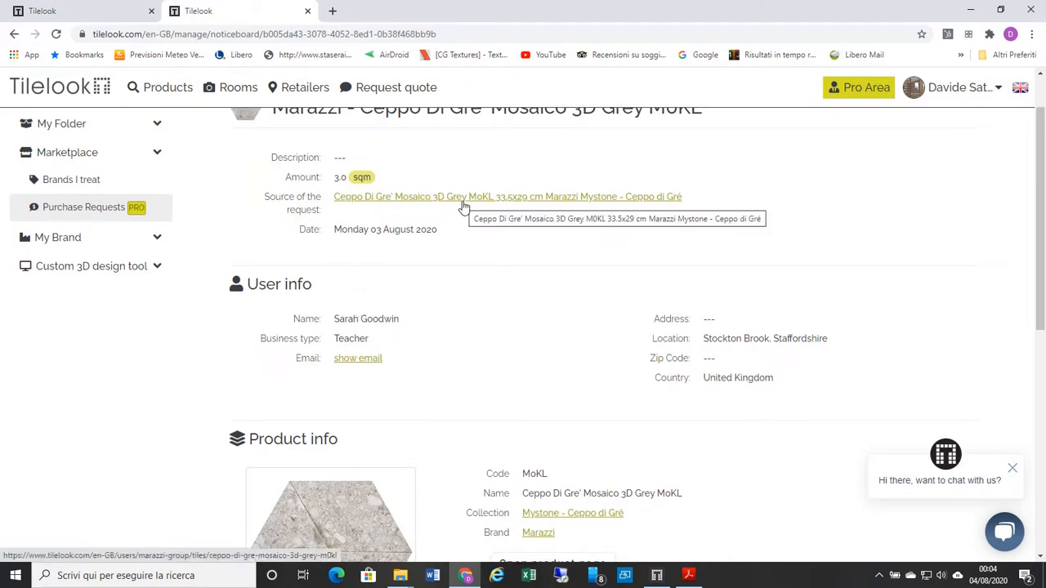
click(360, 360)
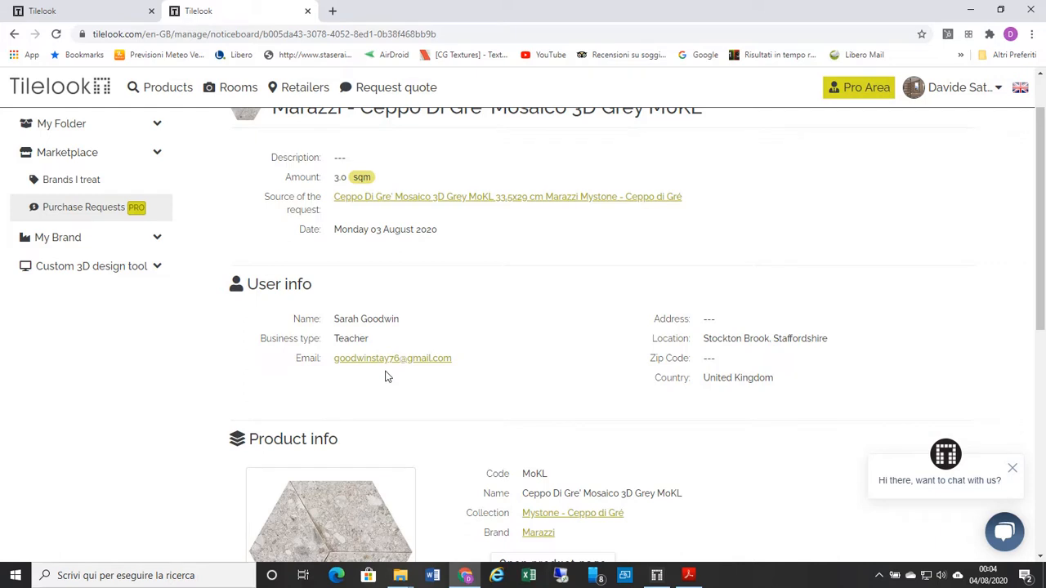
scroll(392, 359, down, 1)
scroll(401, 320, down, 2)
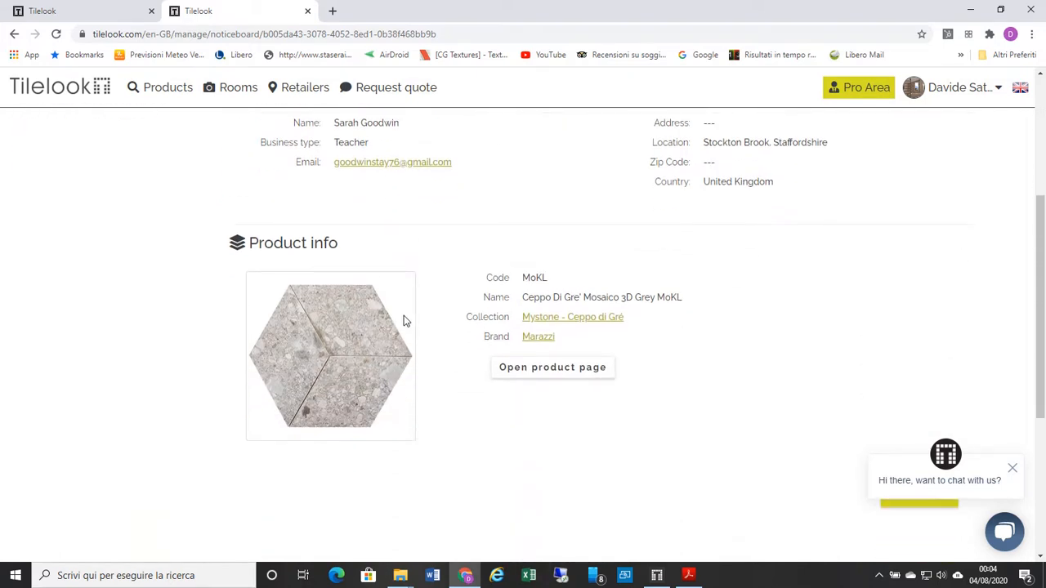
scroll(725, 414, down, 1)
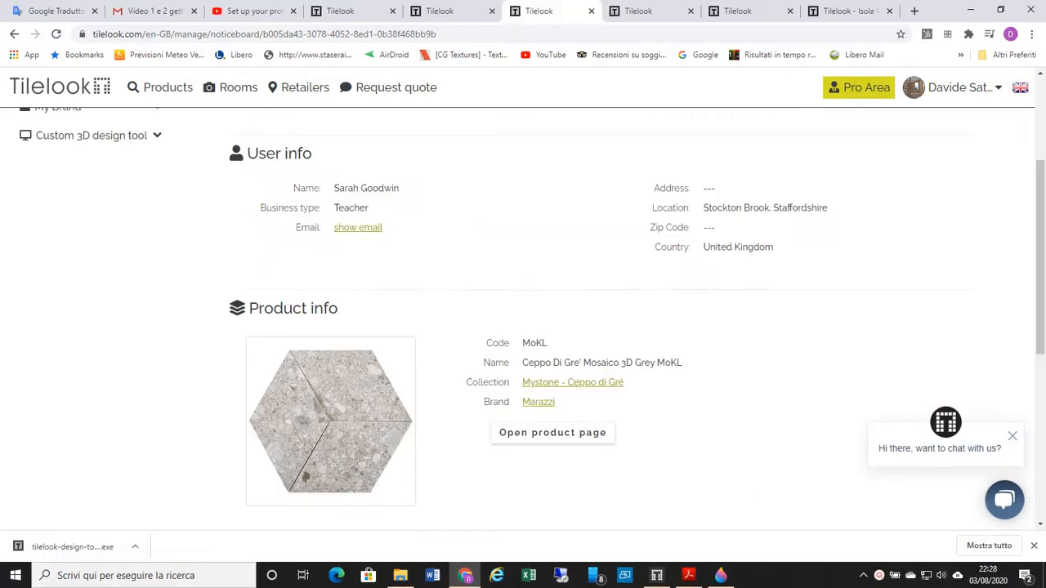
scroll(411, 285, up, 1)
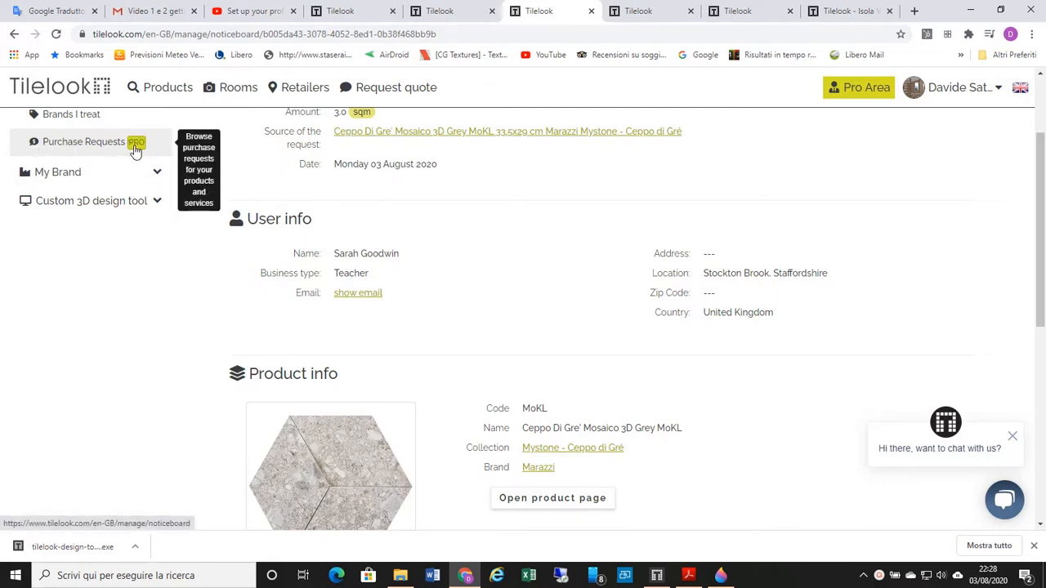
scroll(136, 152, up, 1)
Return to the My Tilelook dashboard and look over its sections.
click(939, 100)
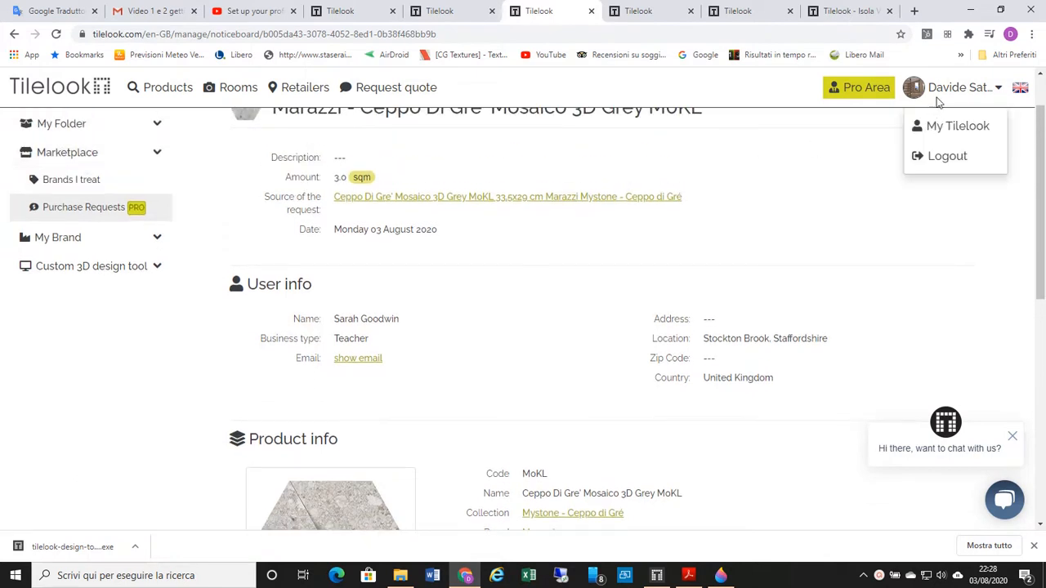
click(940, 131)
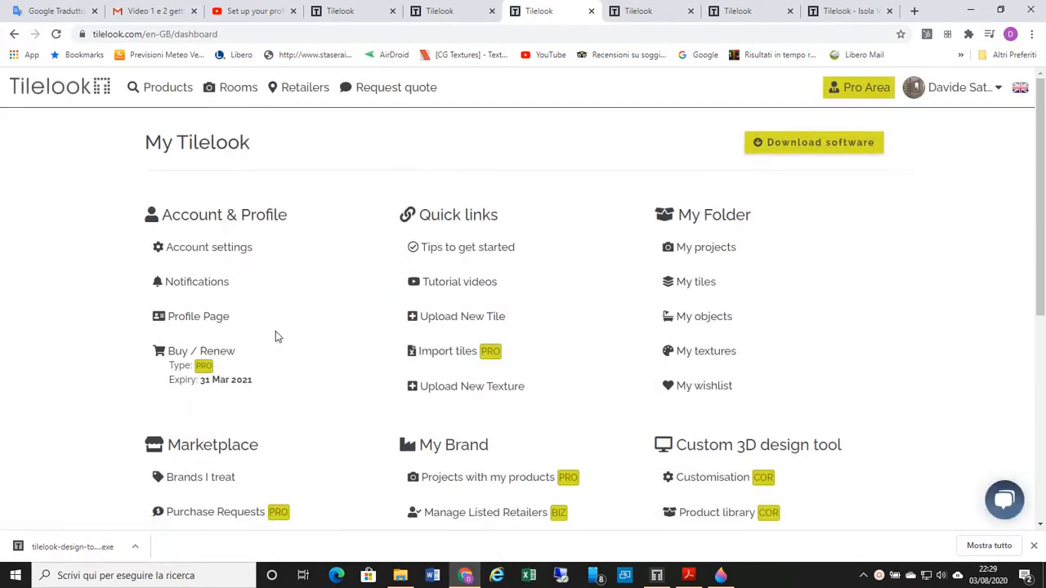
scroll(274, 360, down, 1)
scroll(326, 302, down, 1)
scroll(588, 233, up, 1)
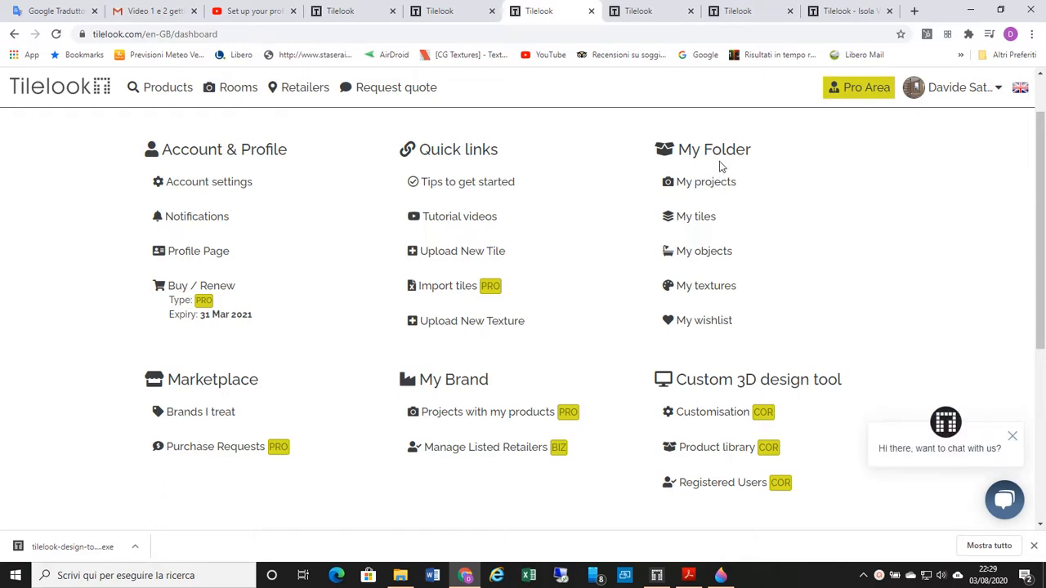
Browse the My projects list in My Folder and open the D&P2 project page to examine its details, tiles and objects.
click(708, 186)
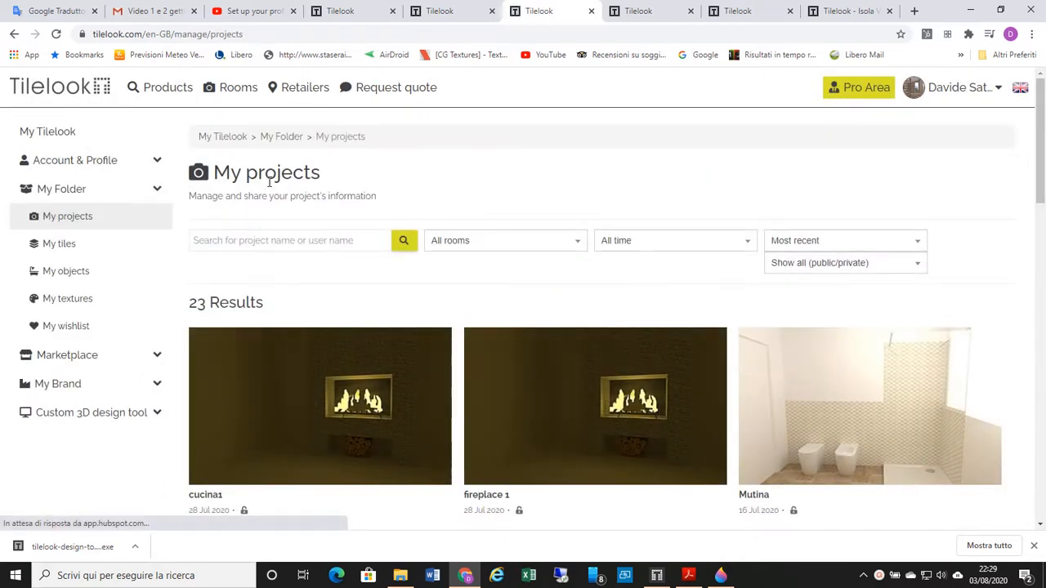
scroll(278, 194, down, 5)
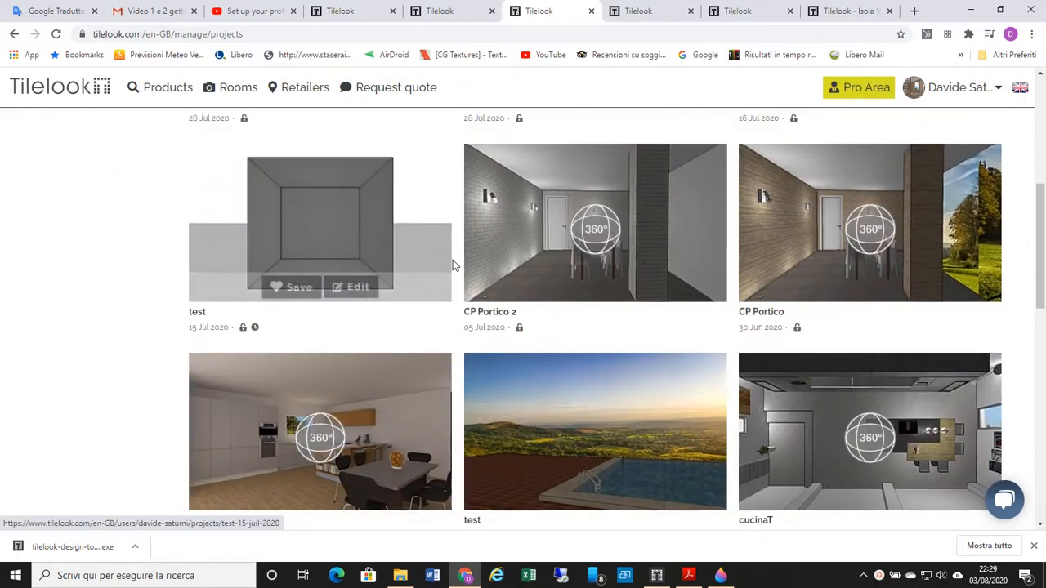
scroll(458, 270, down, 2)
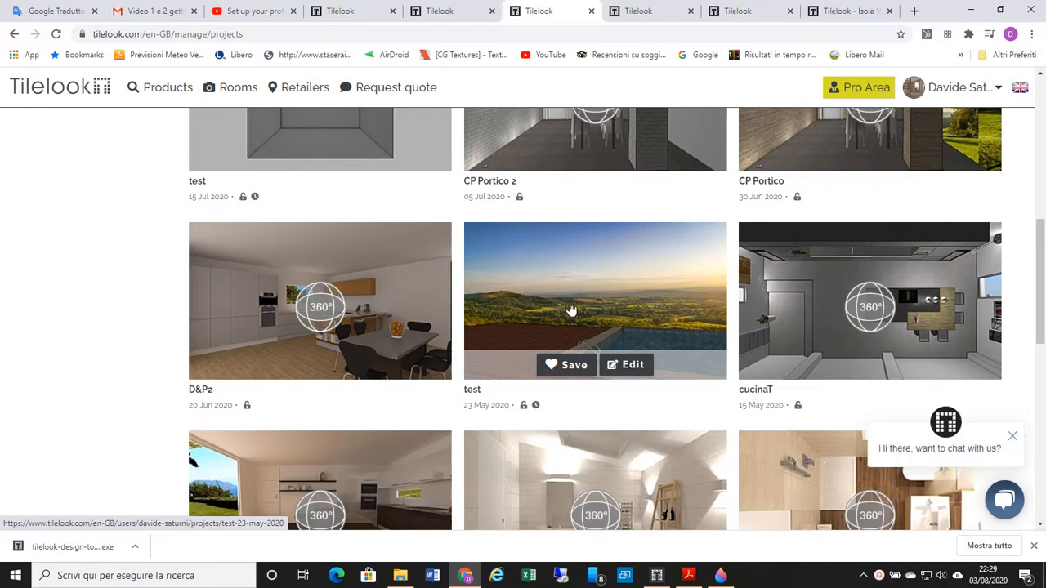
scroll(570, 309, down, 1)
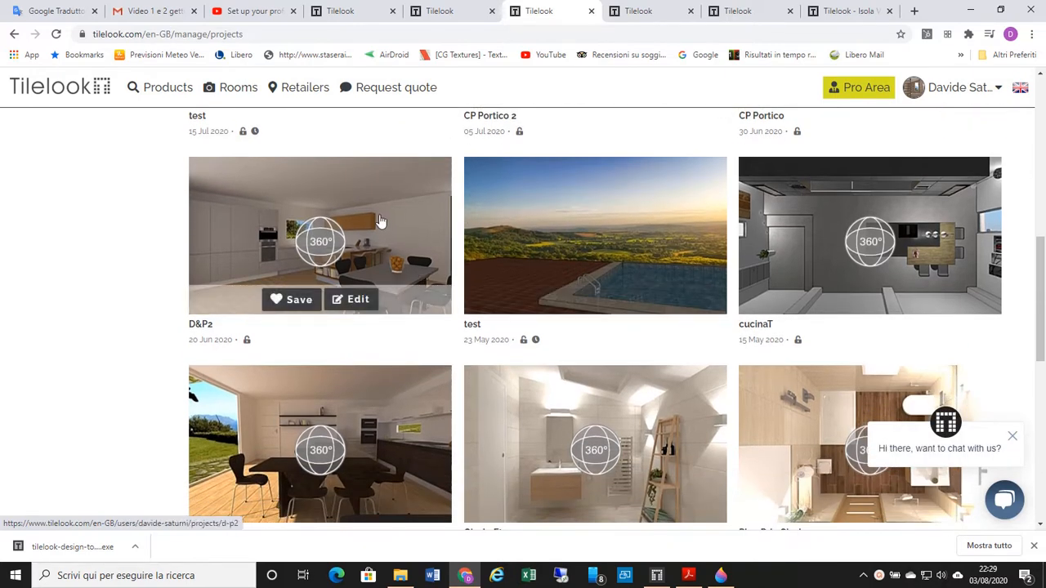
click(380, 220)
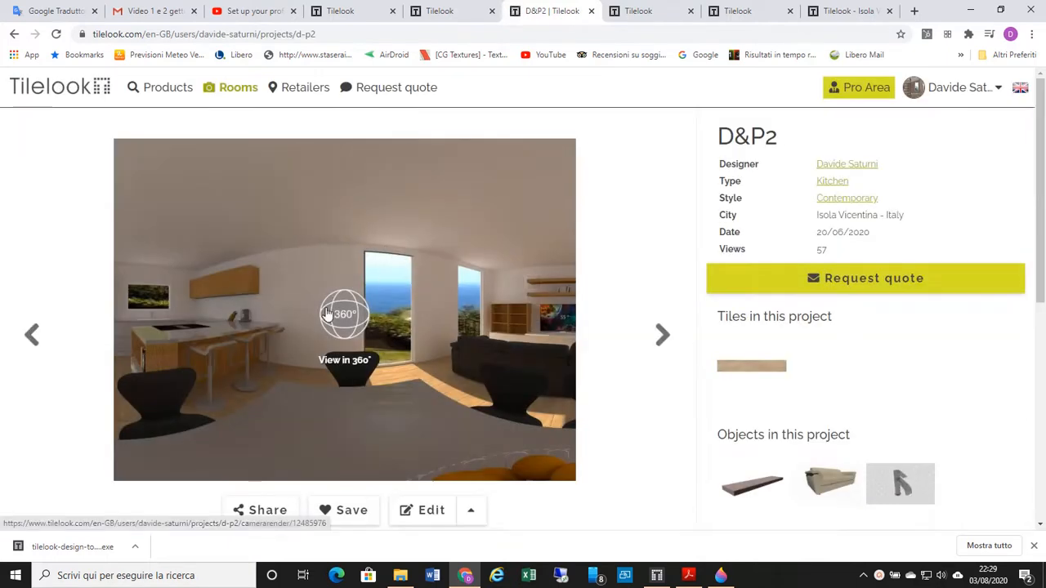
scroll(311, 290, down, 1)
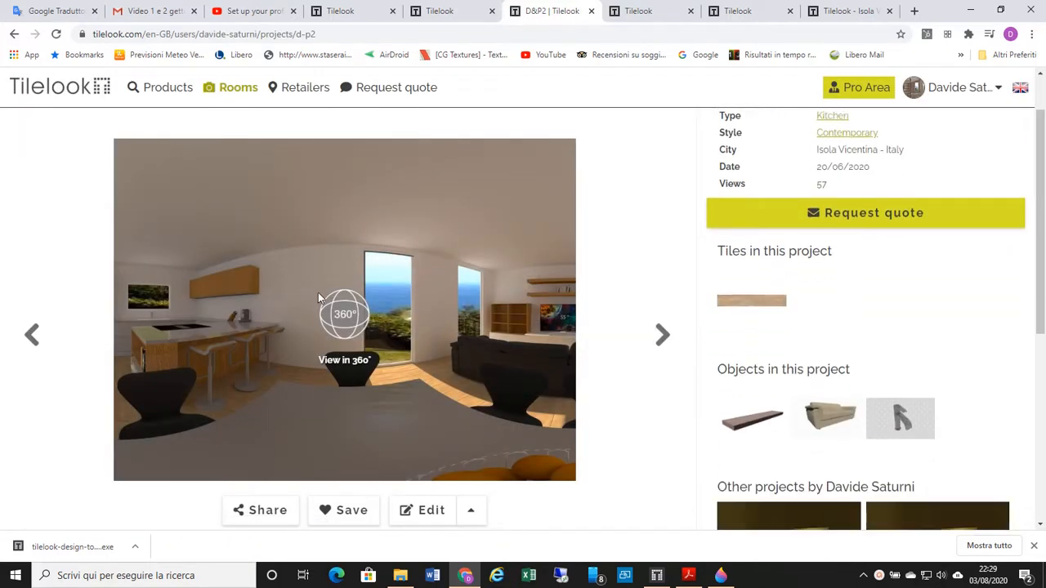
Open the D&P2 project for editing, review its images and main fields, and return to the project page.
click(407, 512)
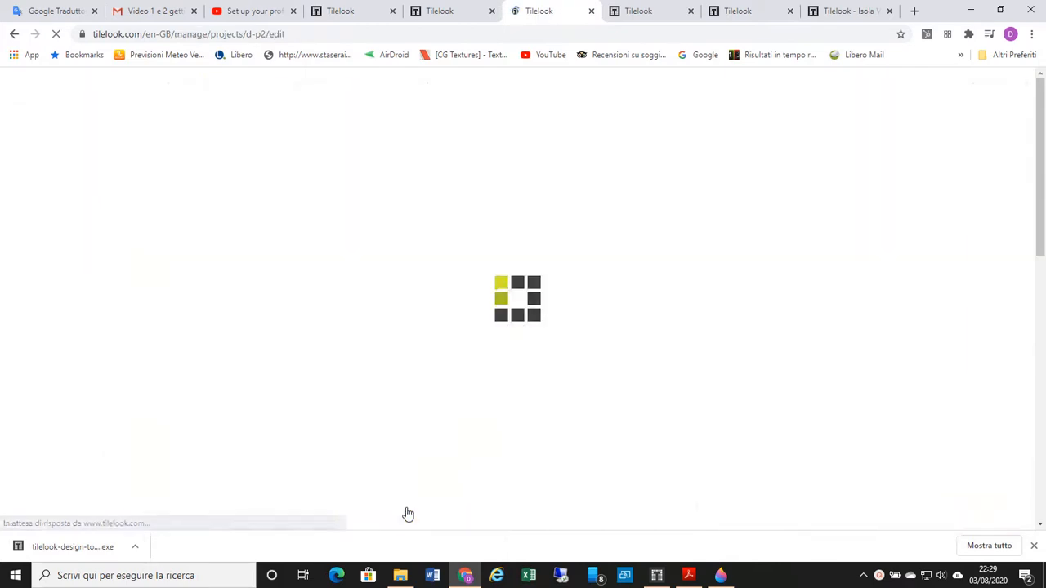
scroll(420, 261, down, 1)
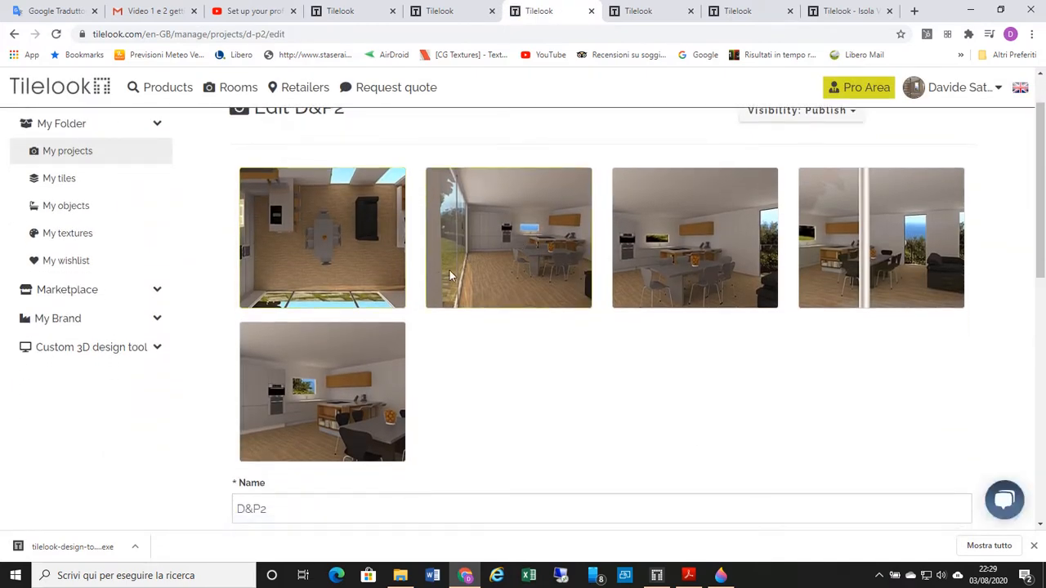
scroll(469, 287, down, 2)
scroll(470, 287, down, 2)
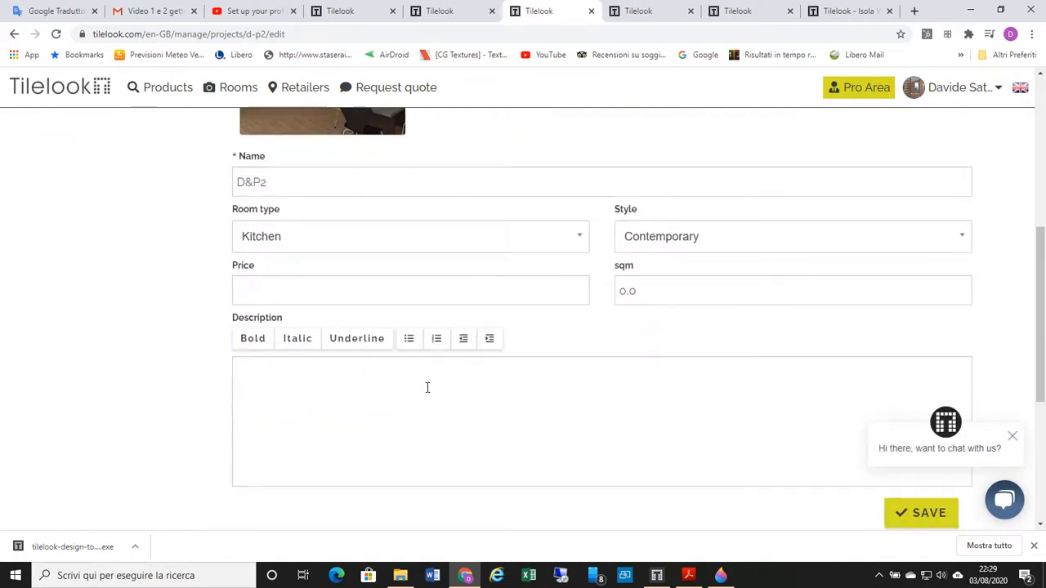
click(14, 33)
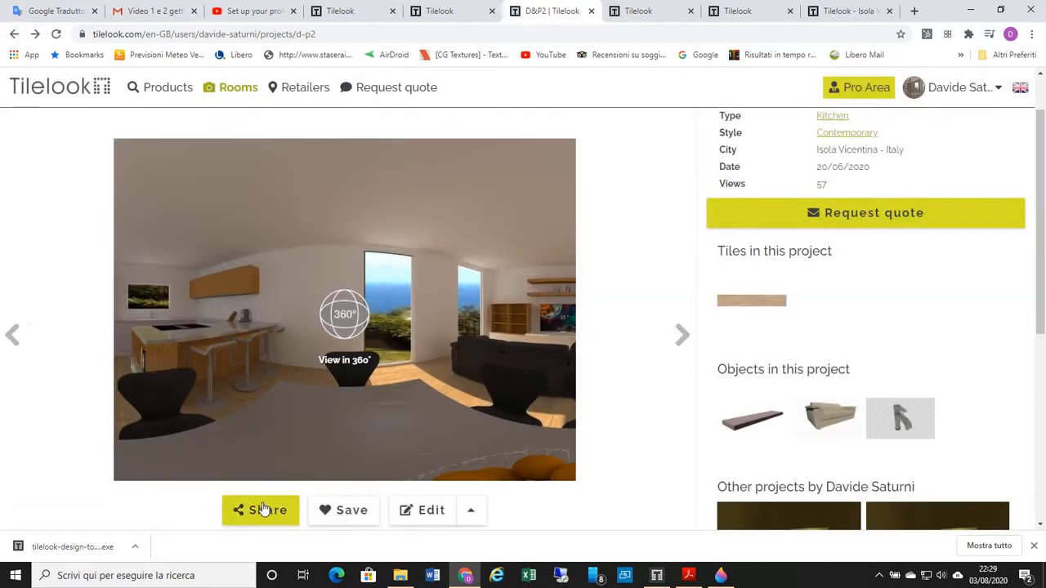
View the D&P2 project's sharing options, close them, and return through the projects list to the My Tilelook dashboard.
click(263, 513)
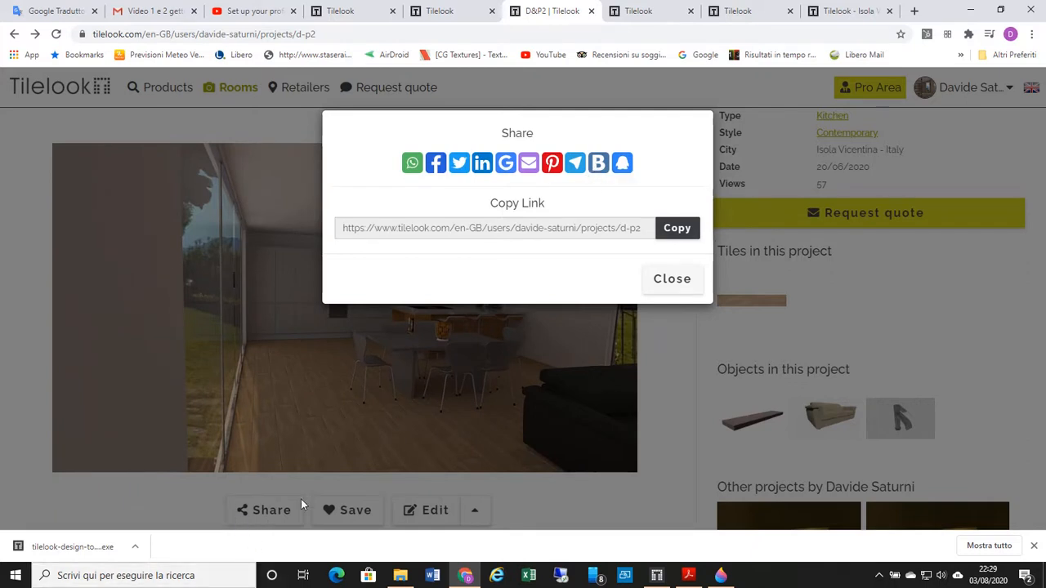
click(671, 278)
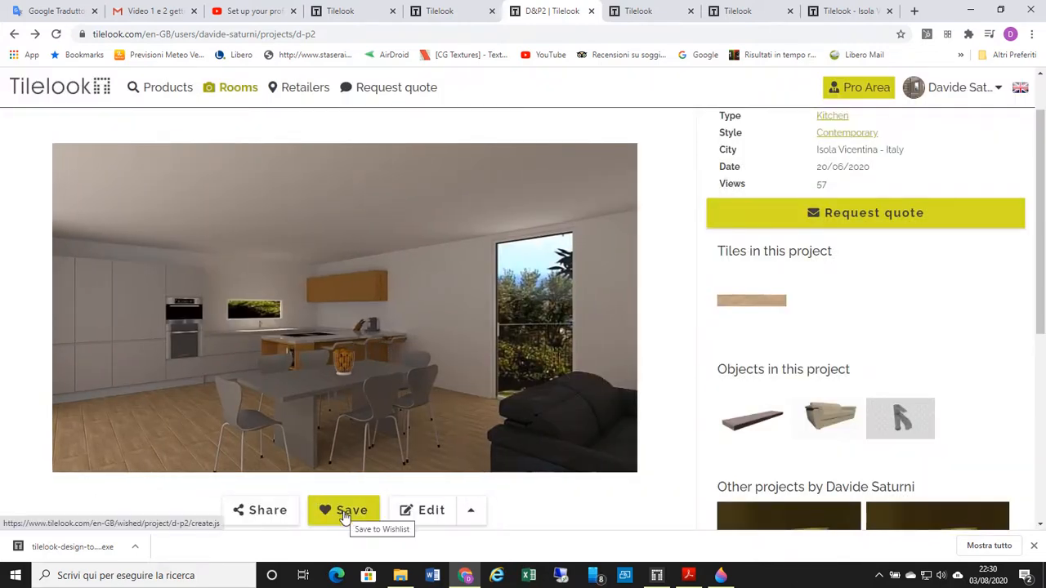
click(16, 34)
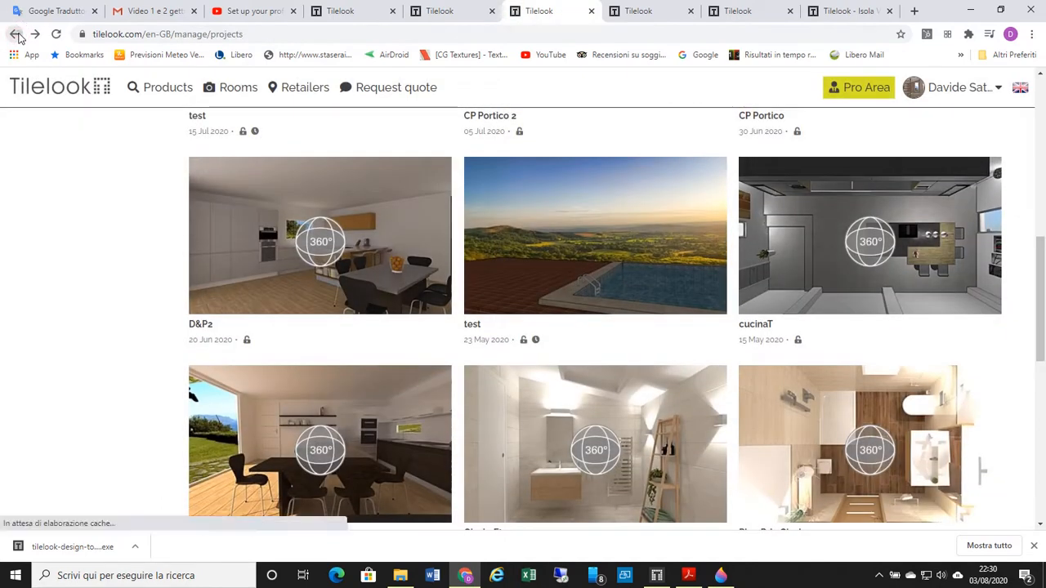
click(15, 34)
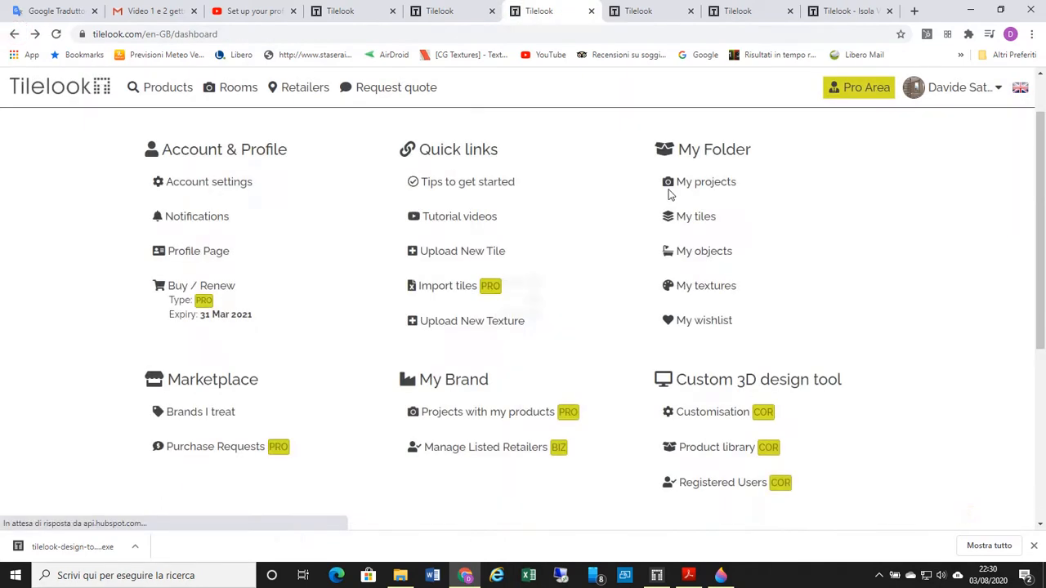
Open My wishlist and look through its saved-item categories, including 3D Objects and Textures, ending on Tiles.
click(705, 321)
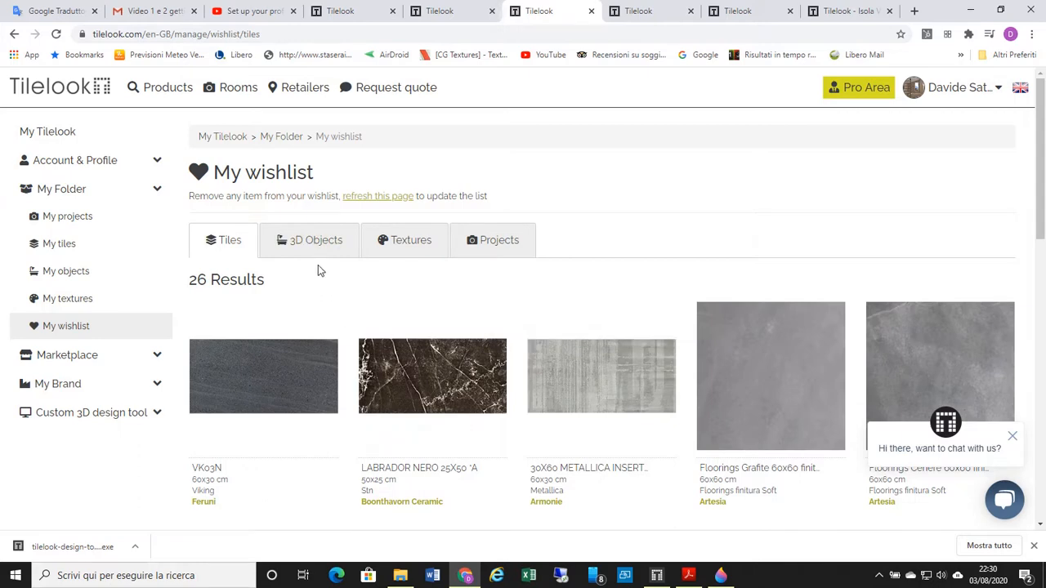
scroll(342, 309, down, 1)
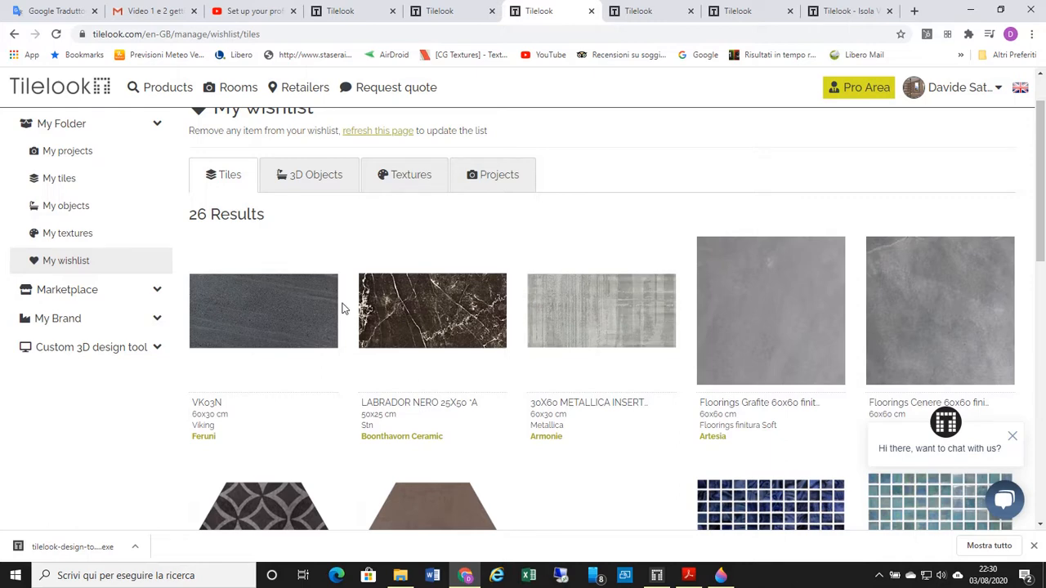
click(323, 178)
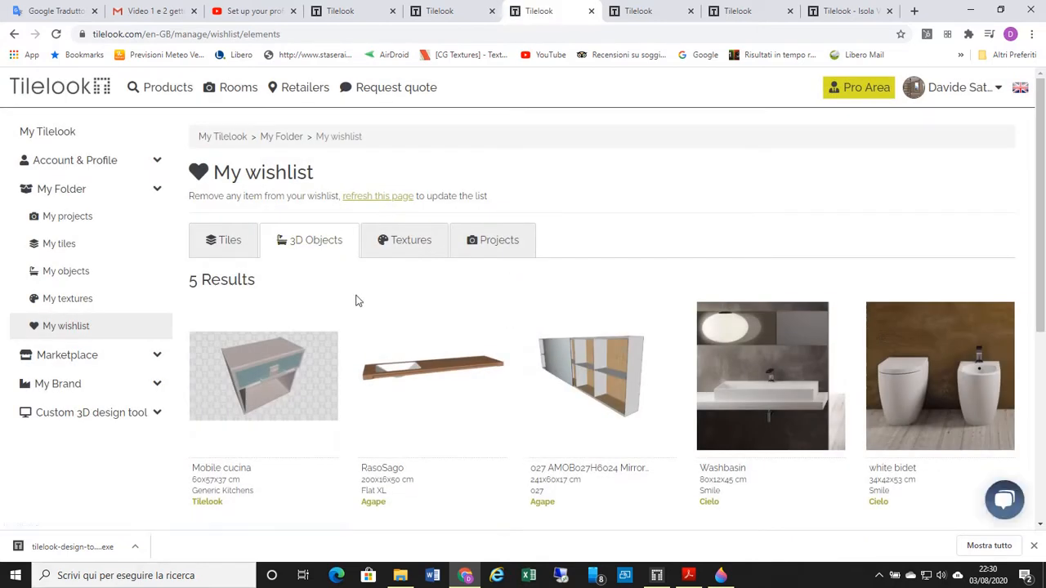
click(408, 251)
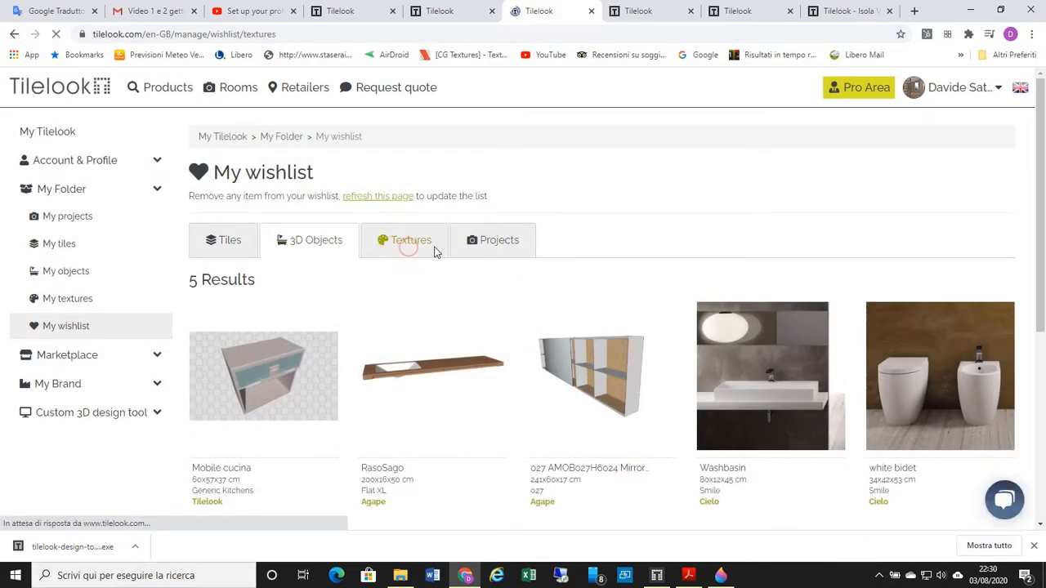
click(481, 243)
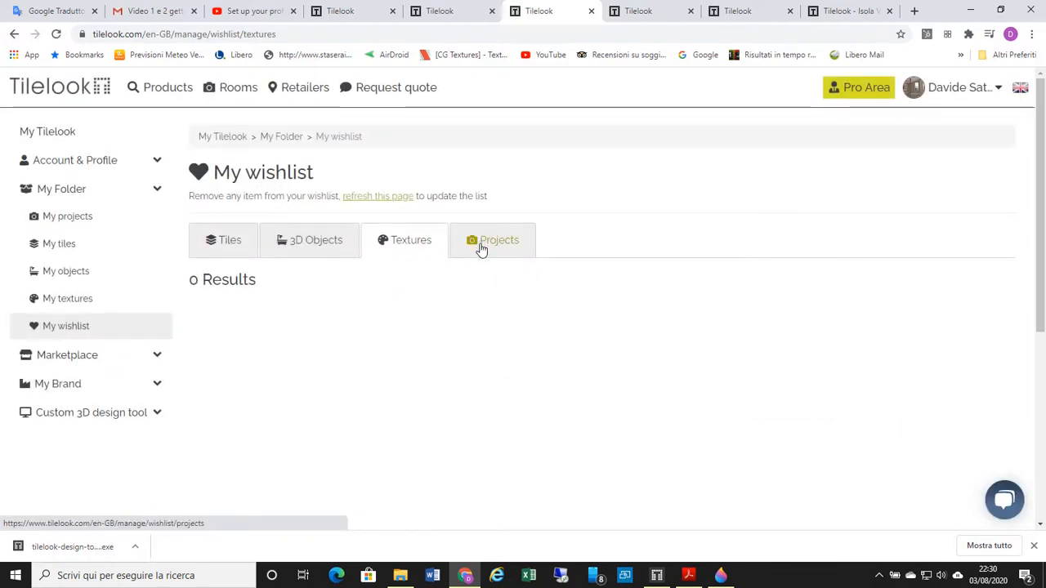
click(329, 245)
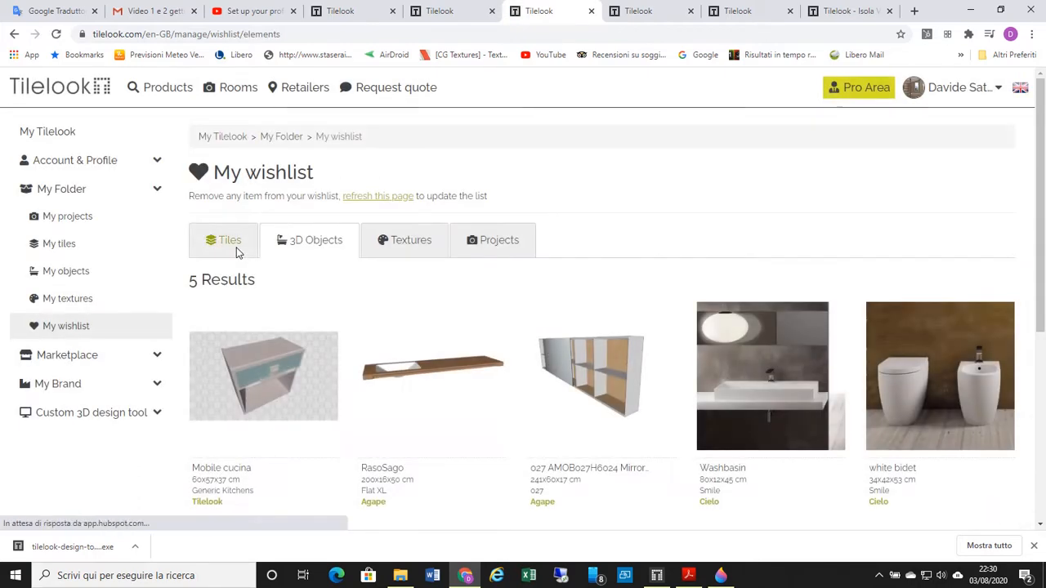
click(238, 254)
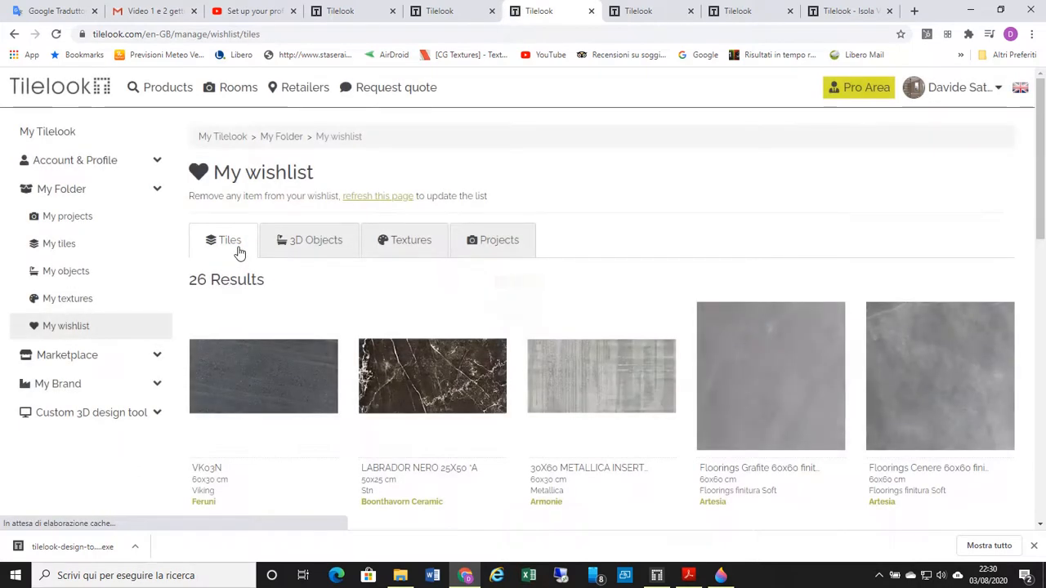
mouse_move(339, 335)
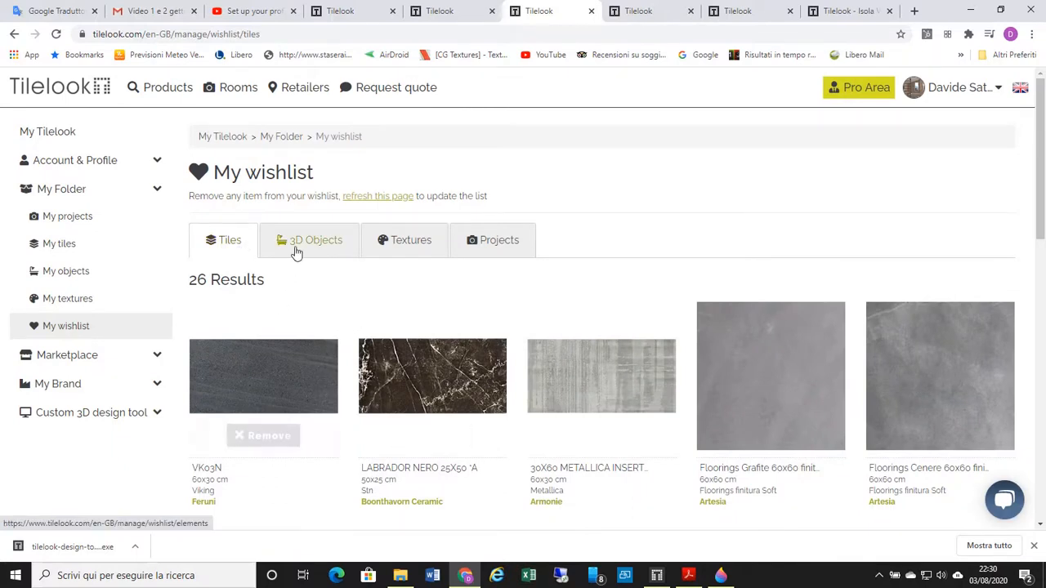
Save the Varmora Toranto Tusk tile from the Tiles catalogue to the wishlist, and check it in My wishlist.
mouse_move(166, 98)
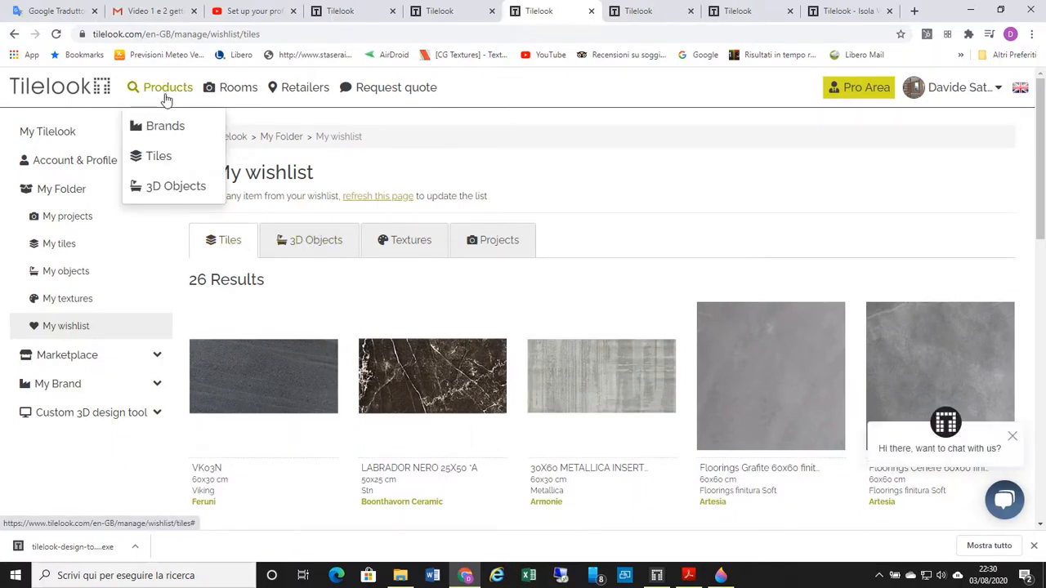
click(161, 156)
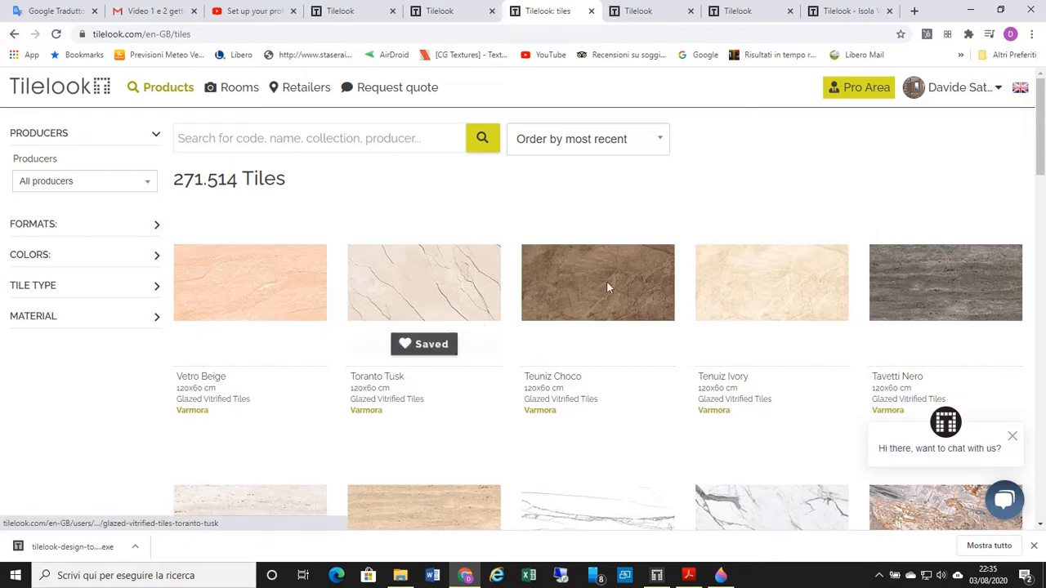
mouse_move(942, 90)
click(948, 129)
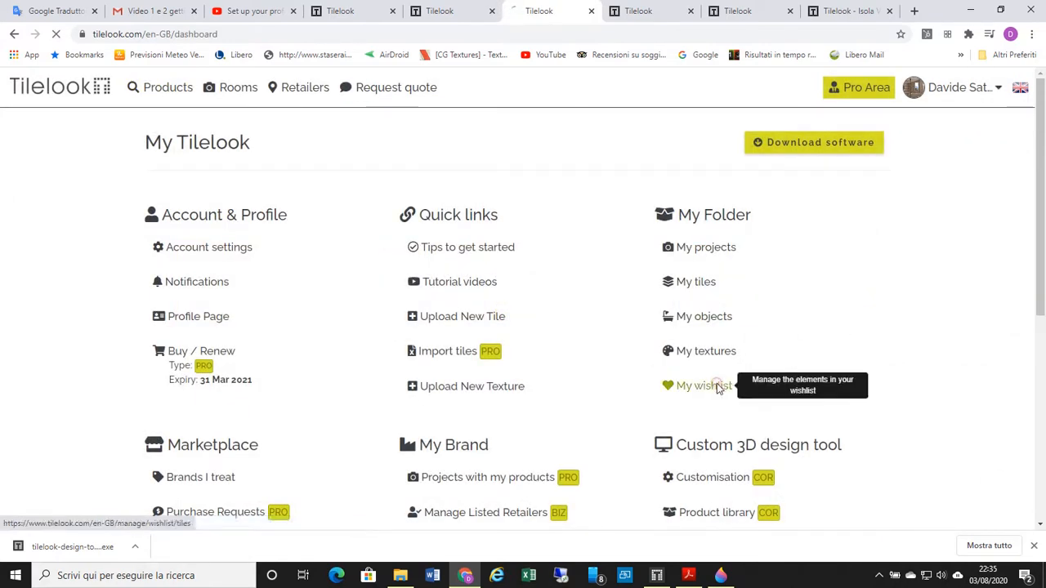
click(719, 384)
mouse_move(256, 346)
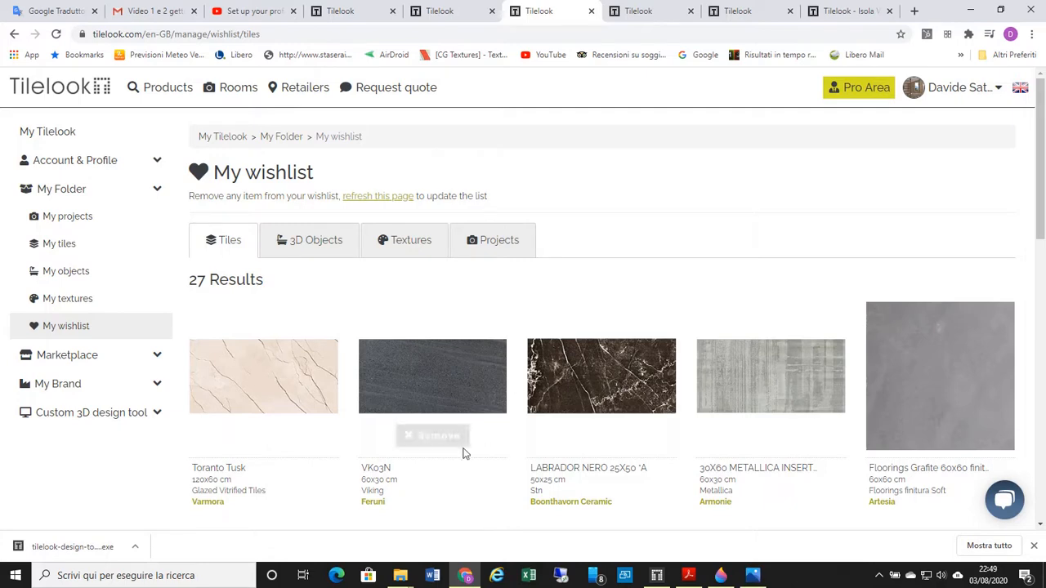
mouse_move(327, 415)
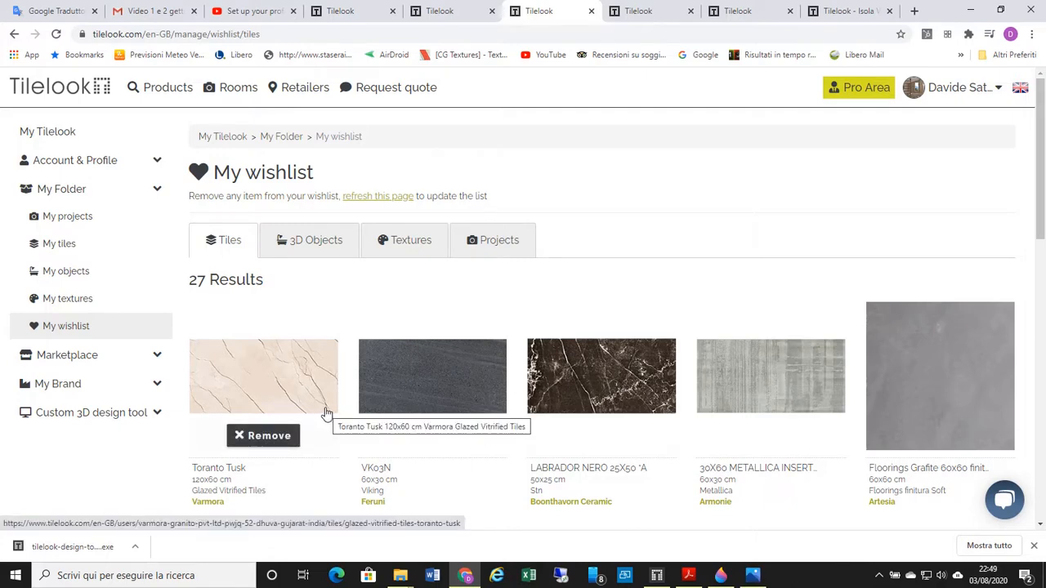
Return to the My Tilelook dashboard to look over its sections, and open the Tiles product catalogue.
click(926, 87)
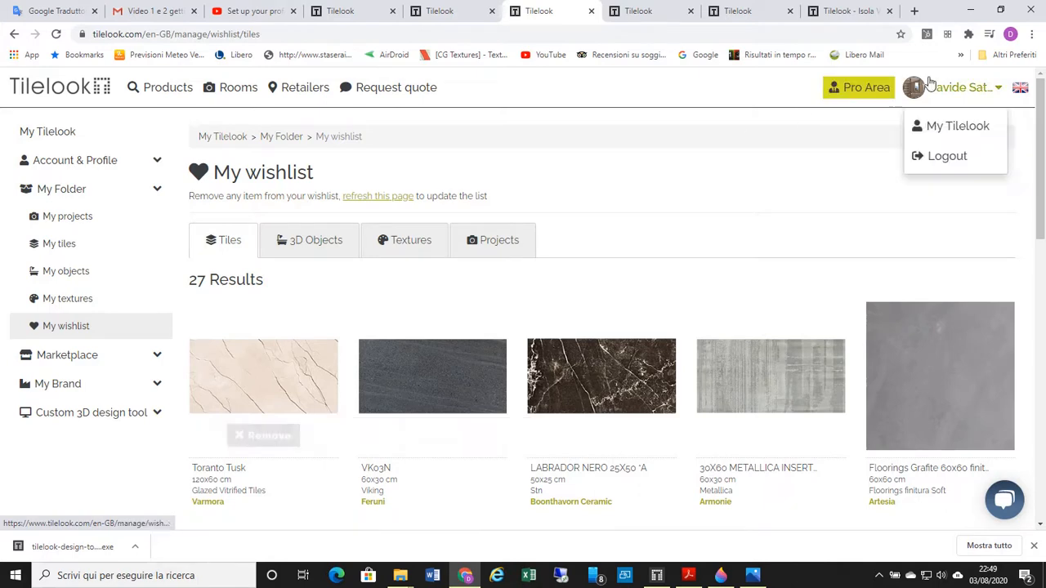
click(948, 125)
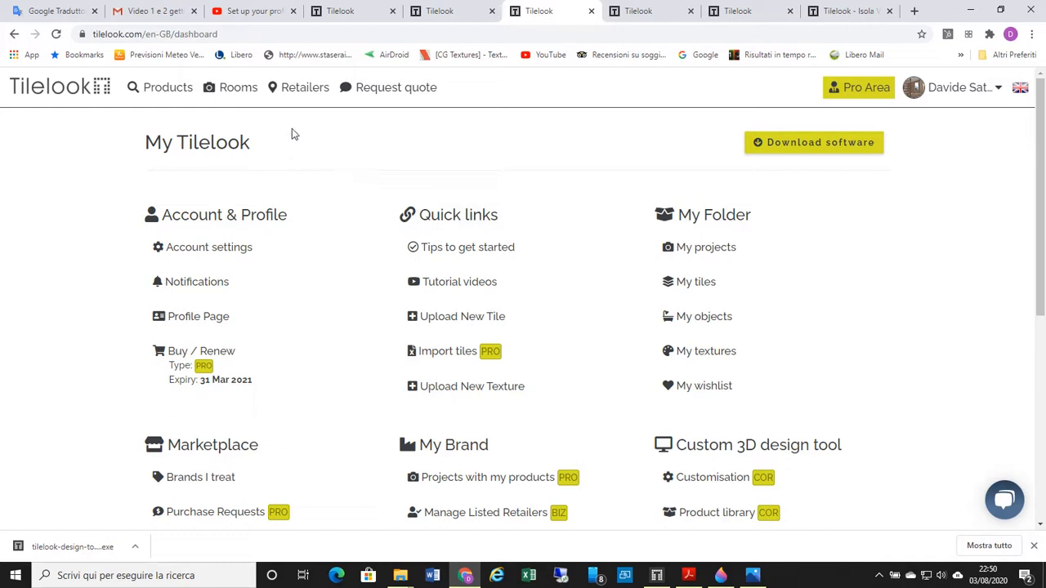
mouse_move(174, 87)
click(170, 159)
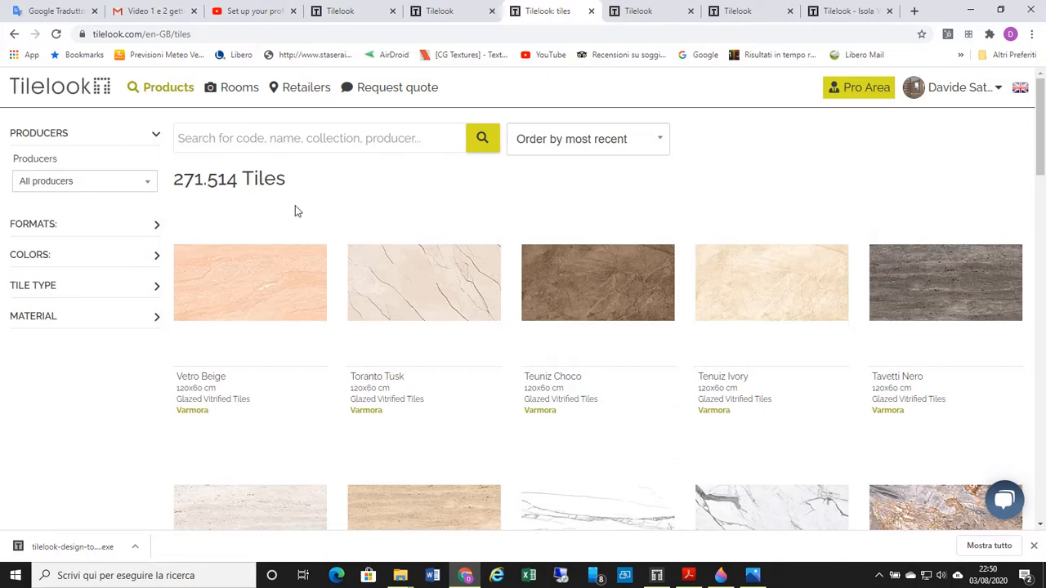
mouse_move(295, 206)
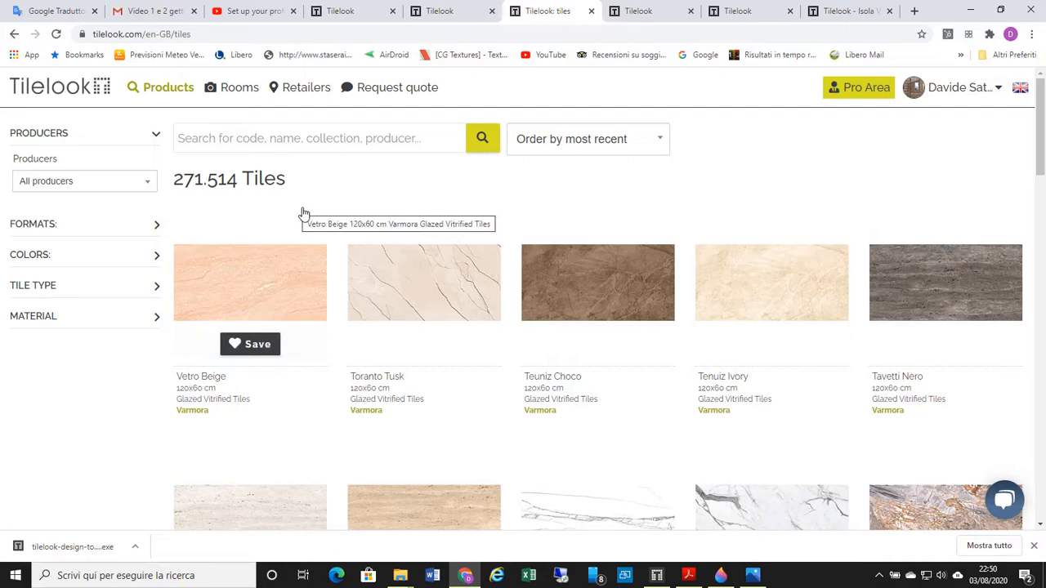
Go back to the My Tilelook dashboard and open the form for uploading a new tile.
click(957, 88)
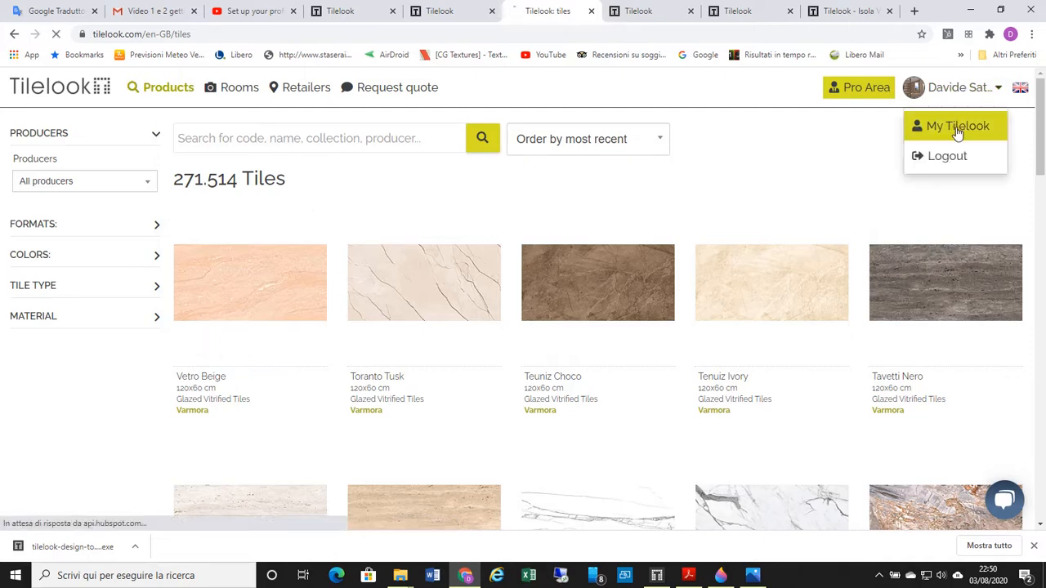
click(956, 127)
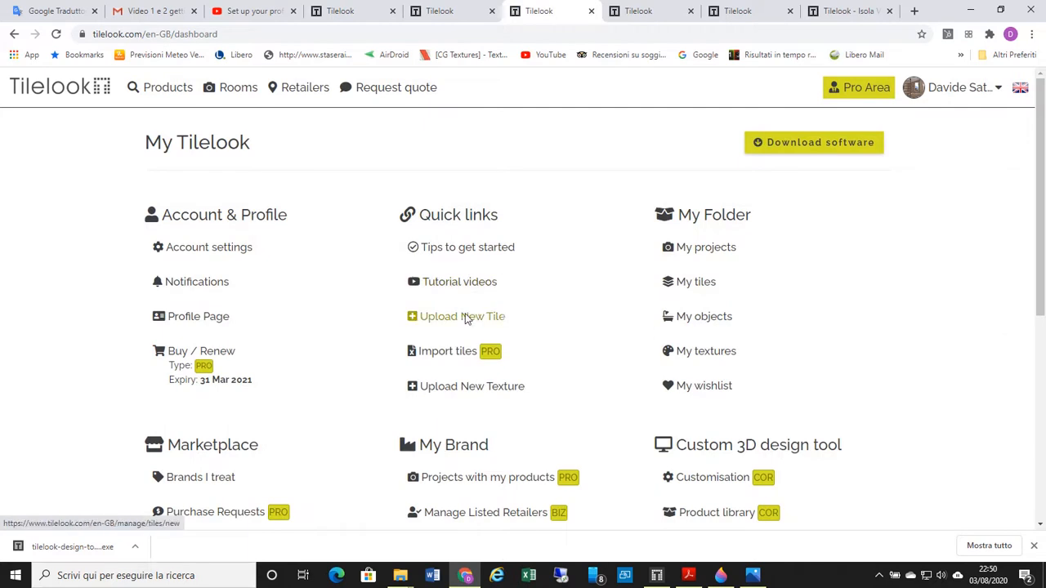
click(463, 320)
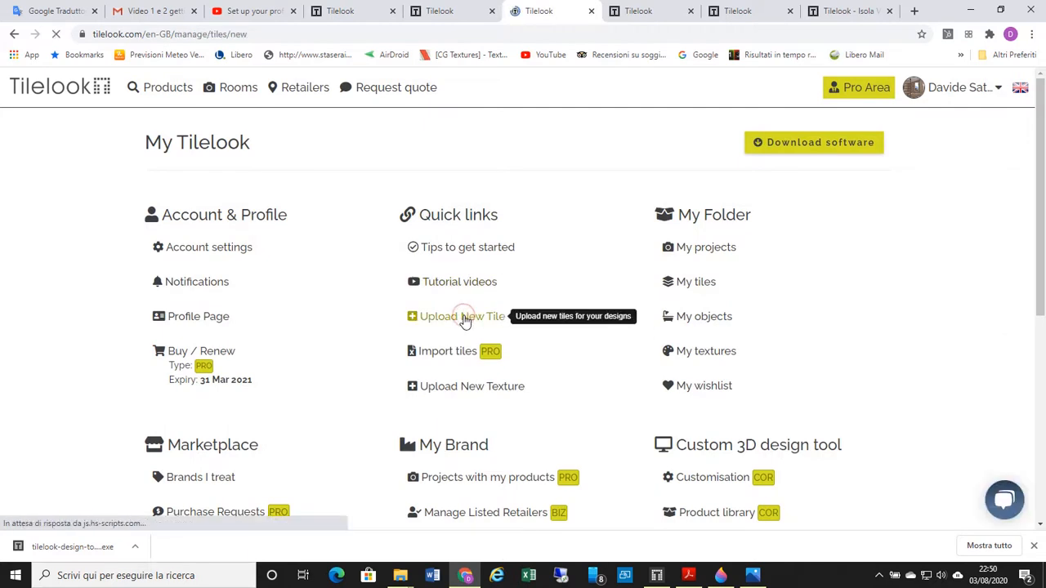
scroll(384, 311, down, 3)
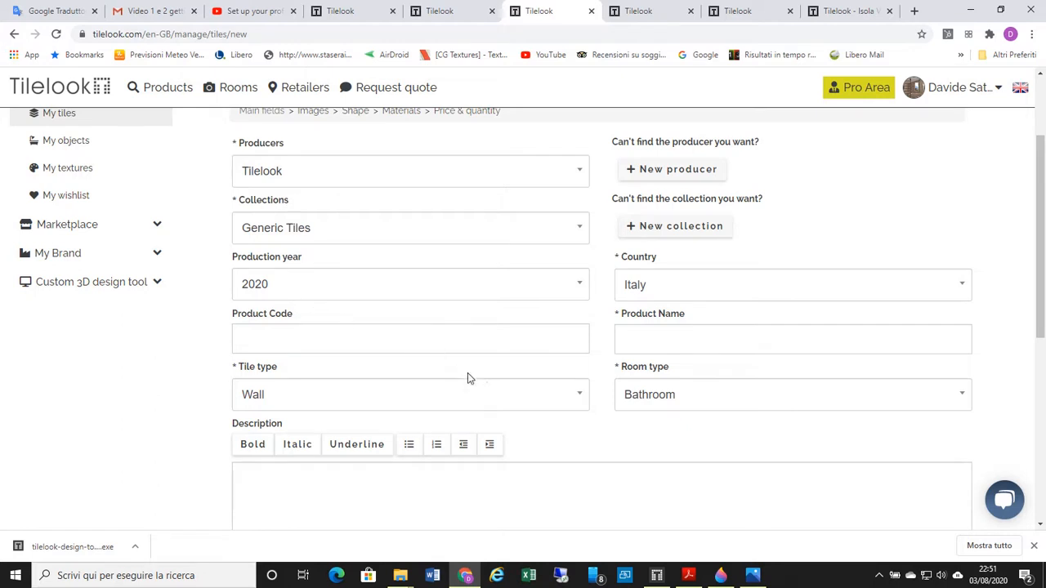
Name the new tile Test1, select Bathroom as its room type, and submit the main fields to continue to Images.
click(675, 337)
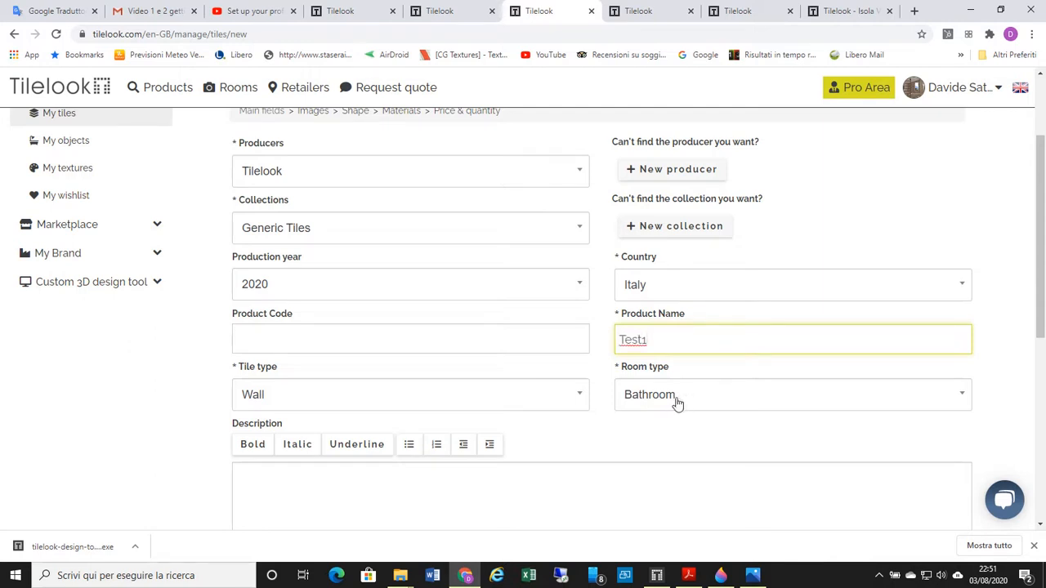
click(960, 400)
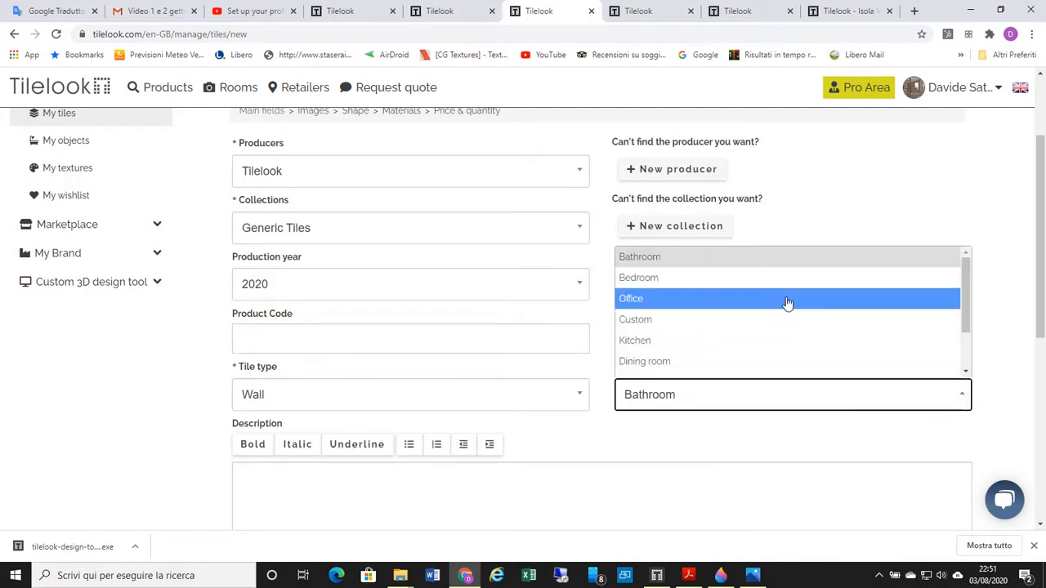
click(766, 259)
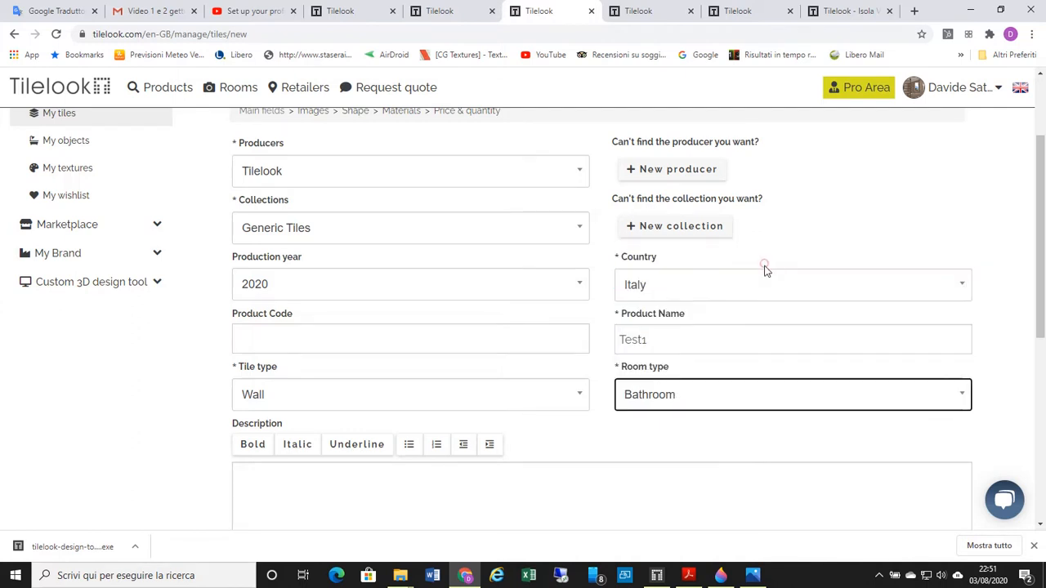
scroll(479, 405, down, 1)
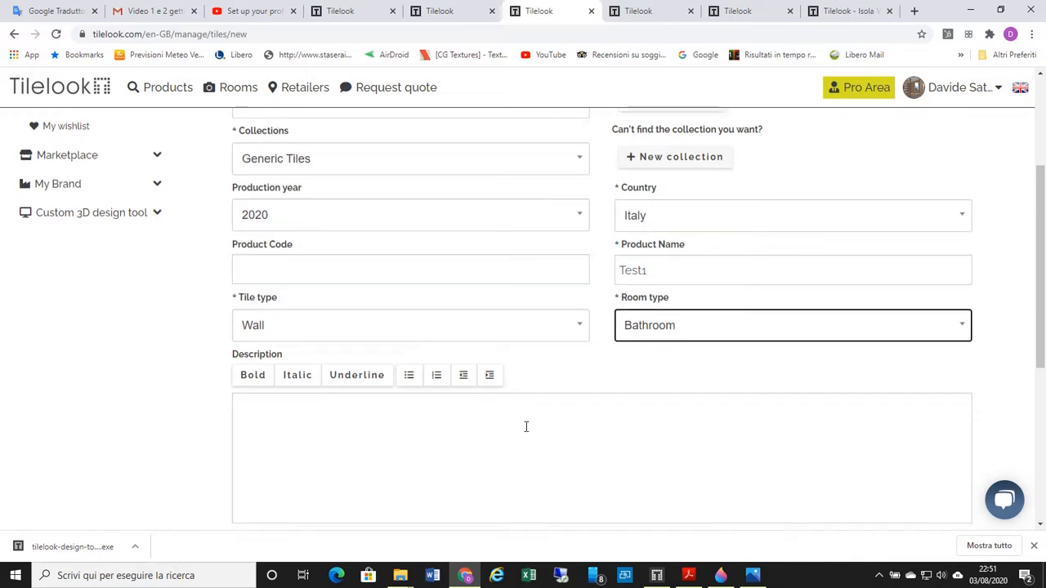
scroll(526, 425, down, 1)
click(888, 493)
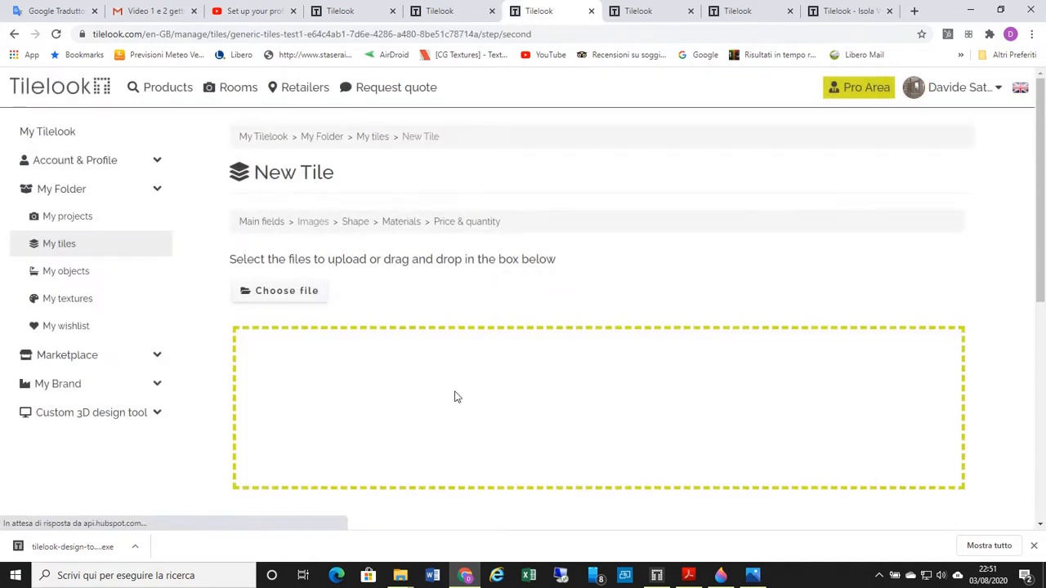
Upload the art-Silk image from the x DEMO ONLINE folder as the tile's image, and continue to Shape.
click(303, 299)
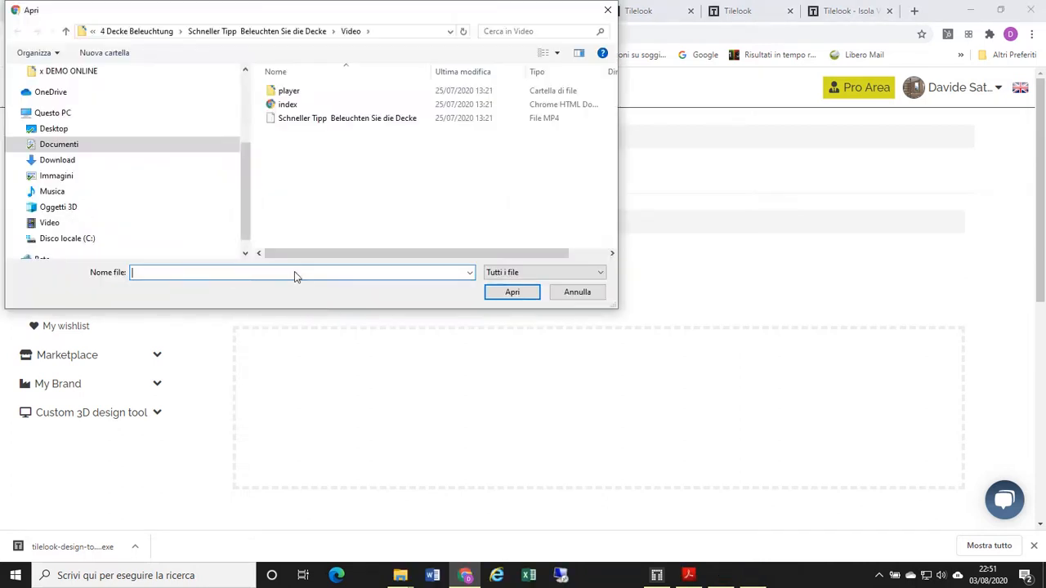
drag(244, 162, 246, 125)
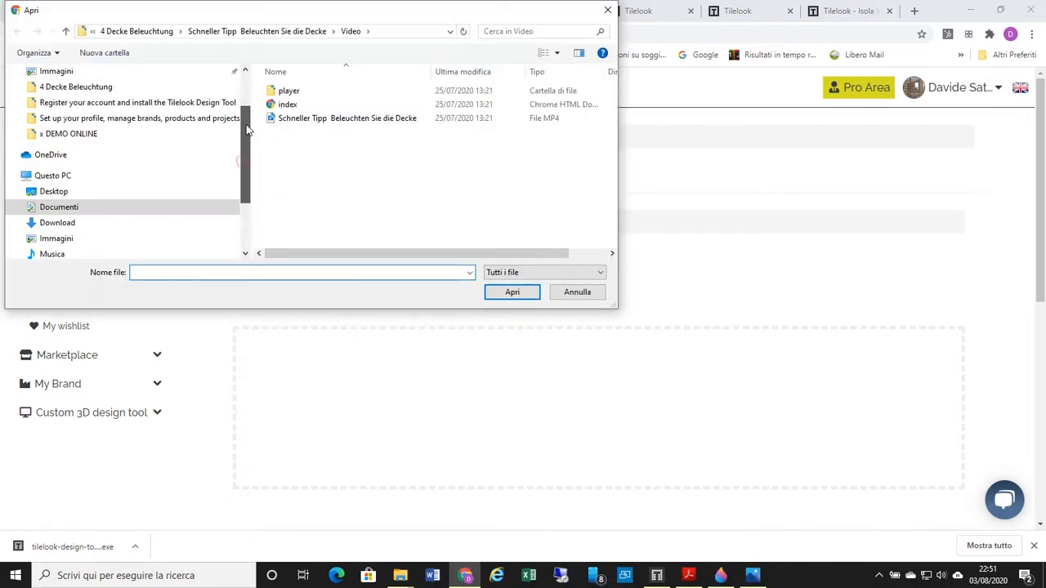
click(187, 136)
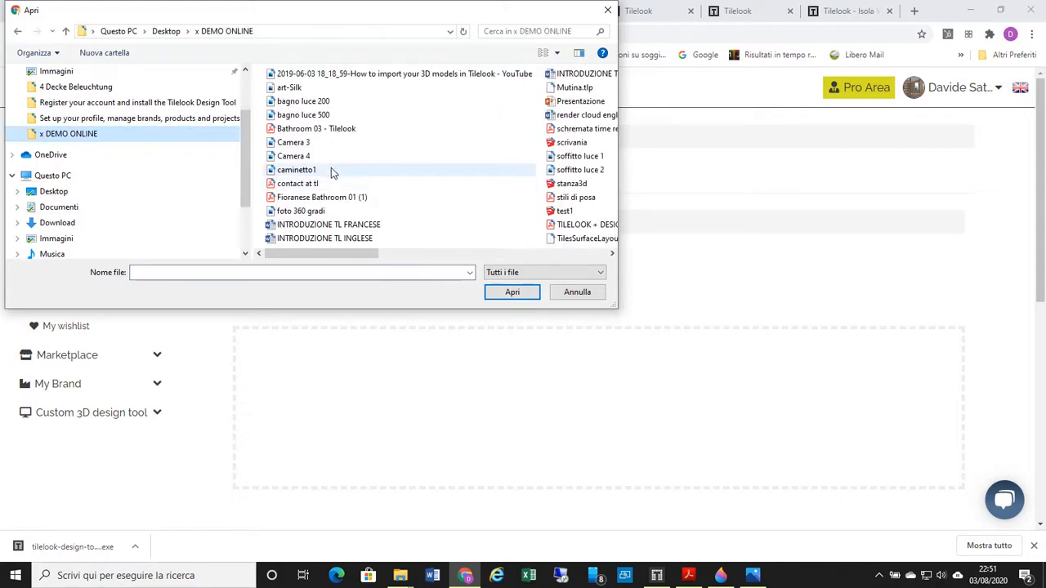
click(328, 87)
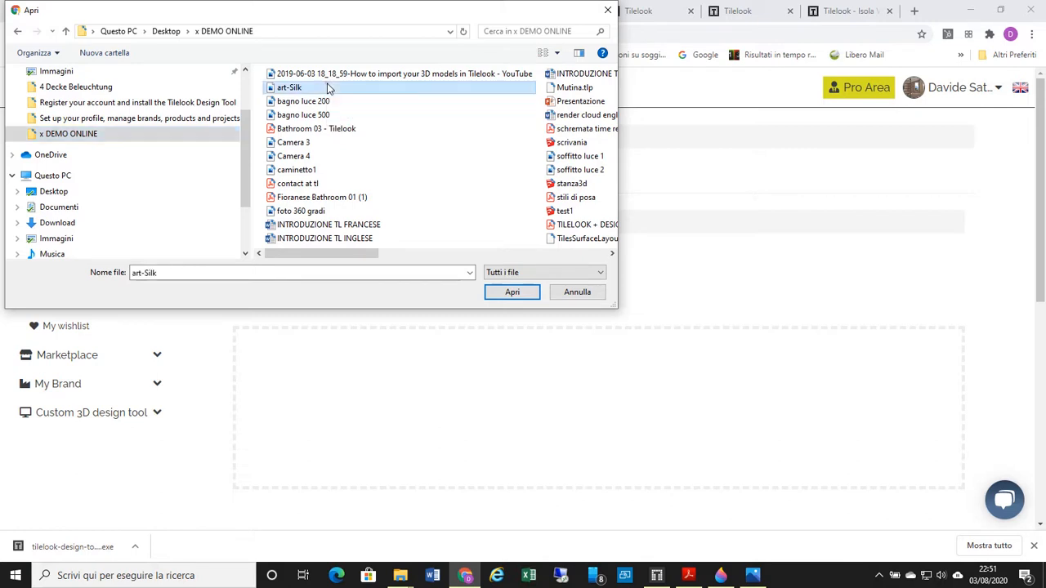
click(511, 293)
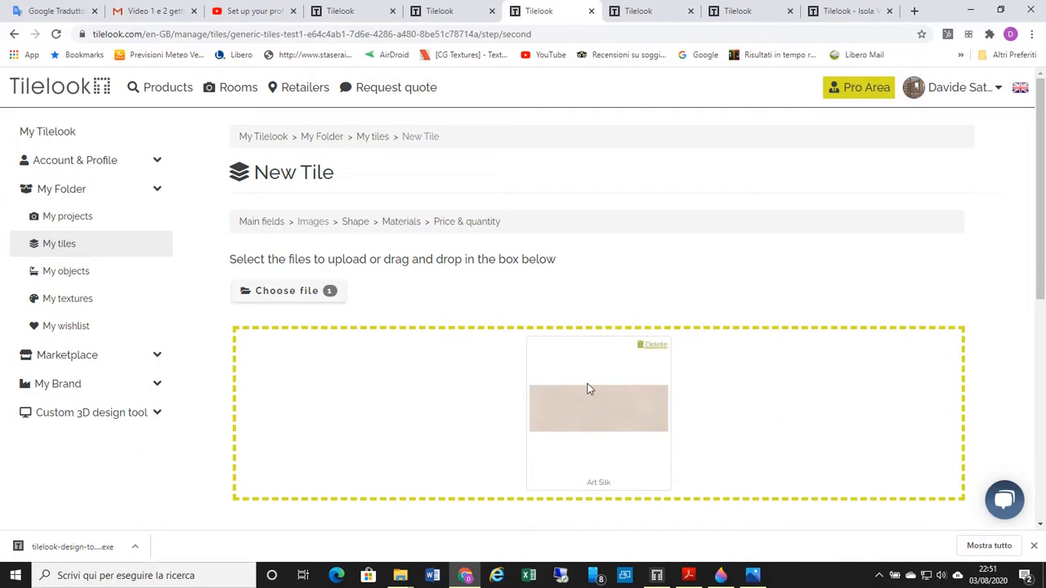
scroll(563, 406, down, 1)
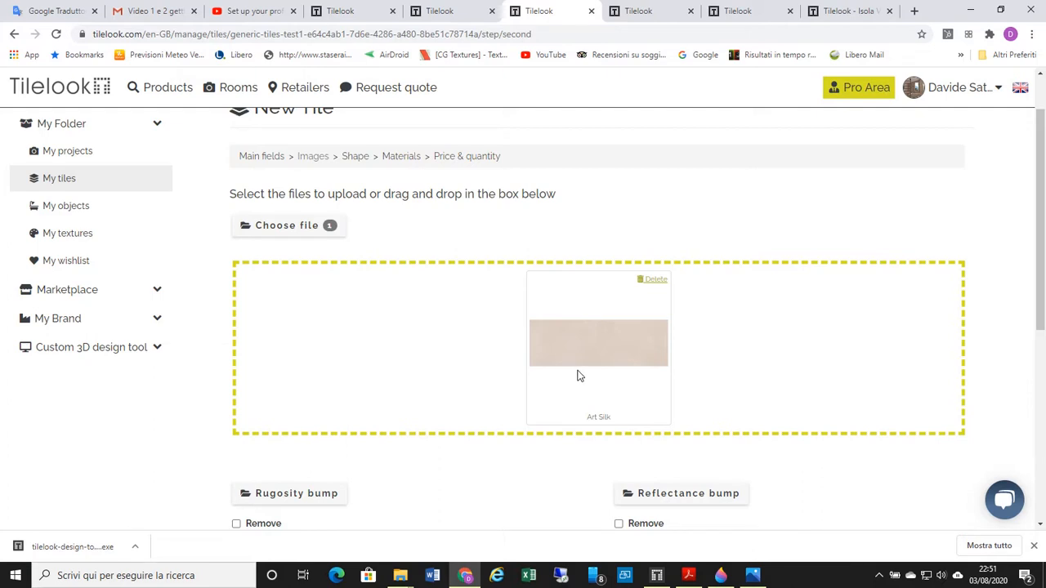
scroll(578, 375, down, 2)
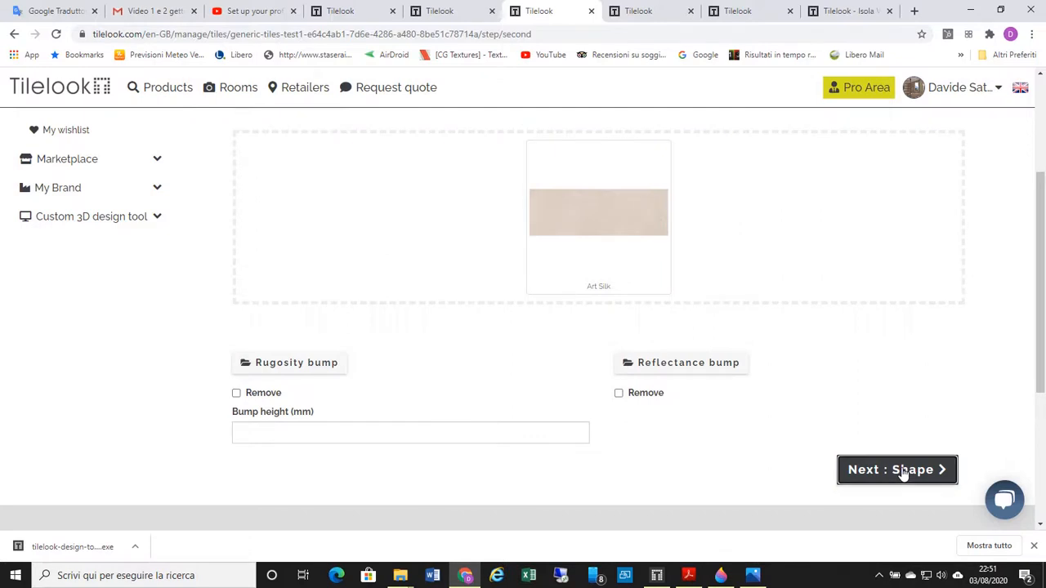
click(902, 472)
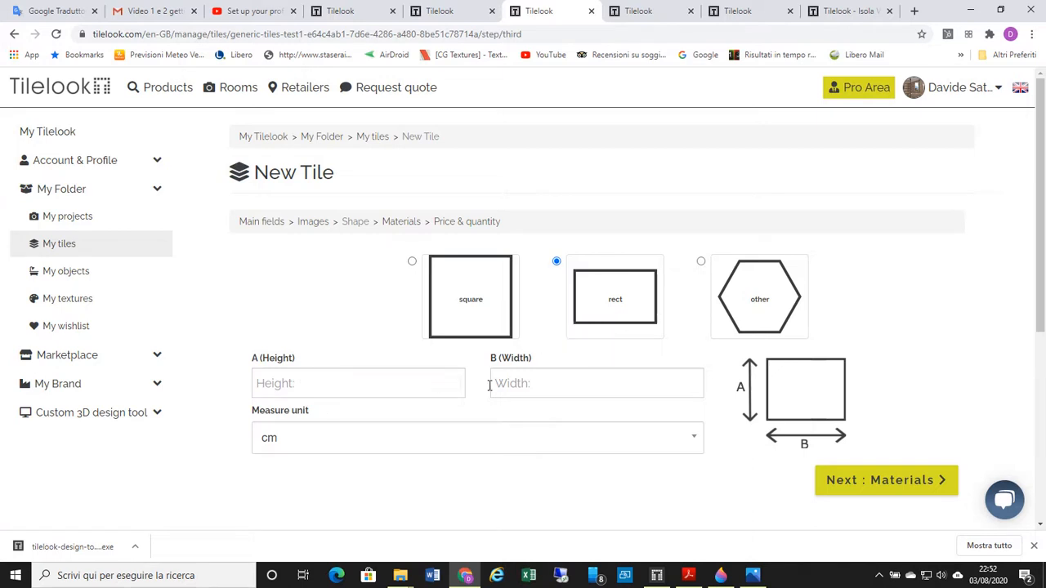
Set the rectangular tile's height to 20 and width to 50, with cm as measure unit, and continue to Materials.
click(343, 395)
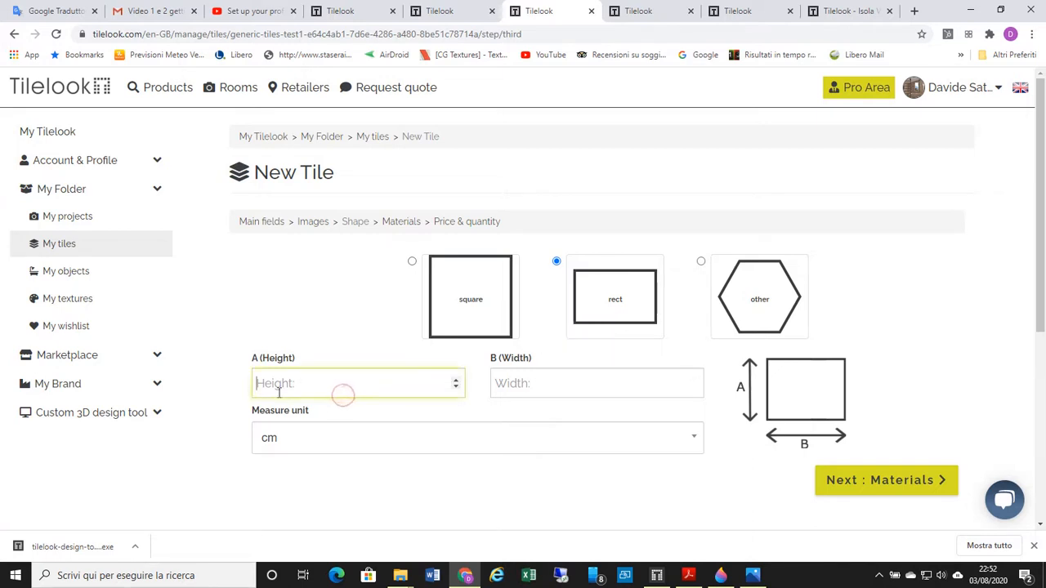
click(692, 439)
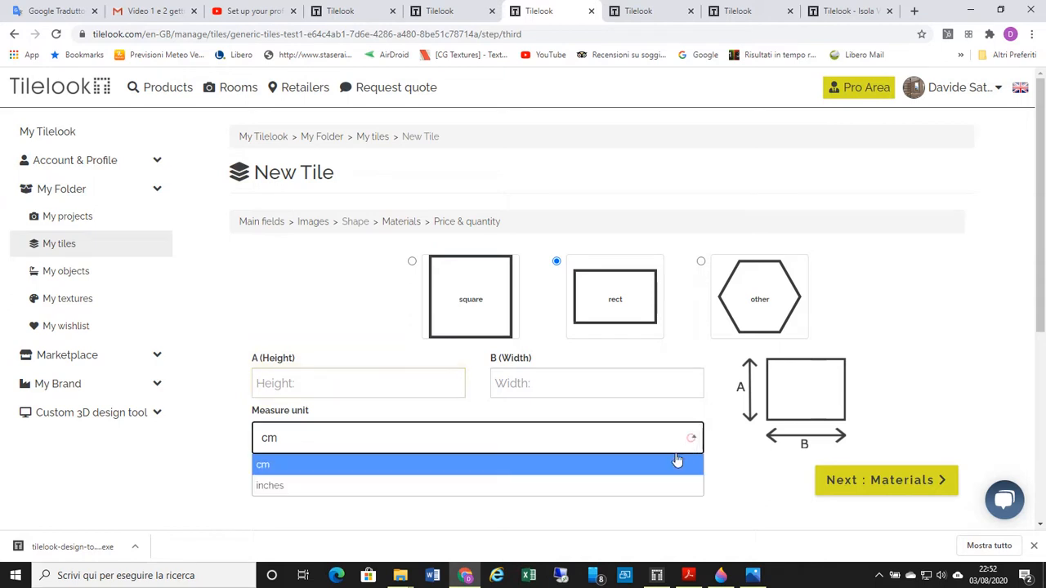
click(563, 464)
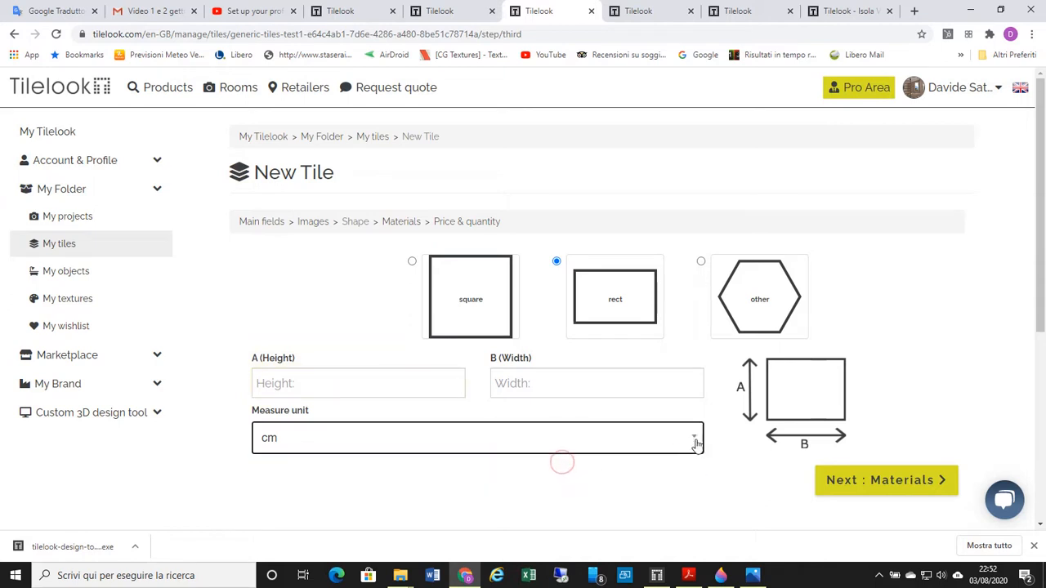
click(314, 384)
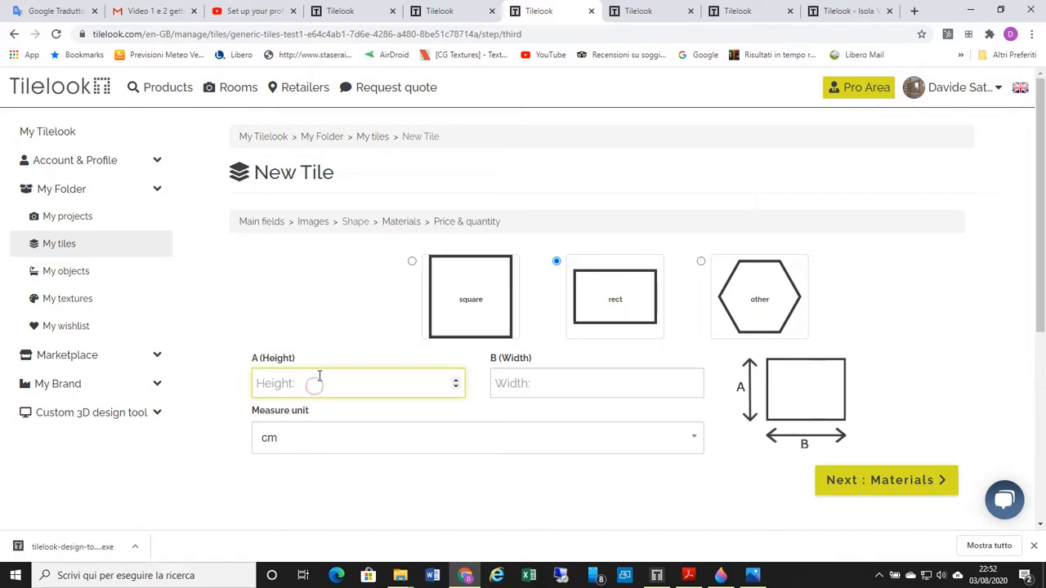
text(20)
click(533, 377)
text(50)
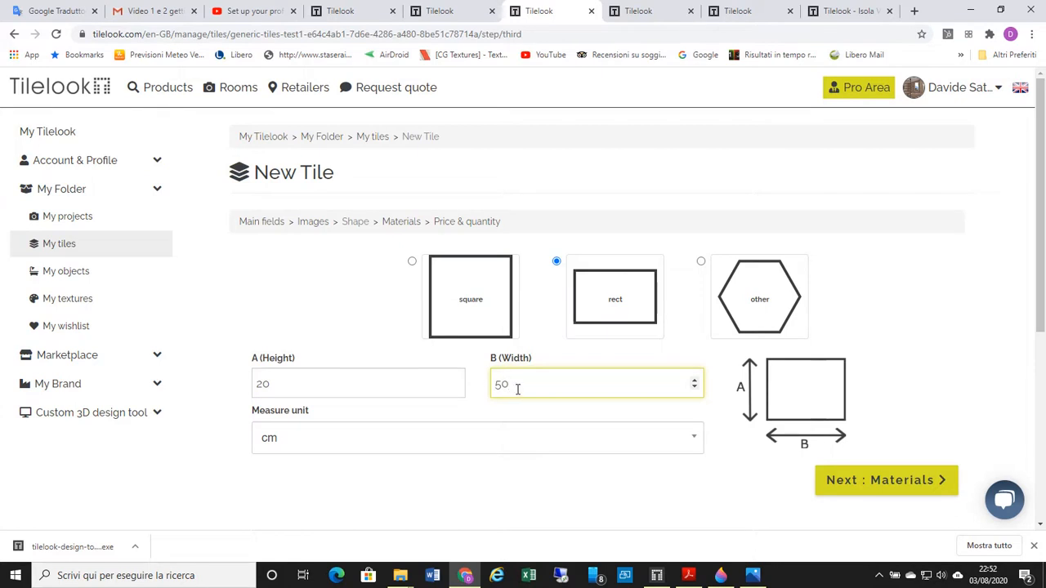
click(877, 479)
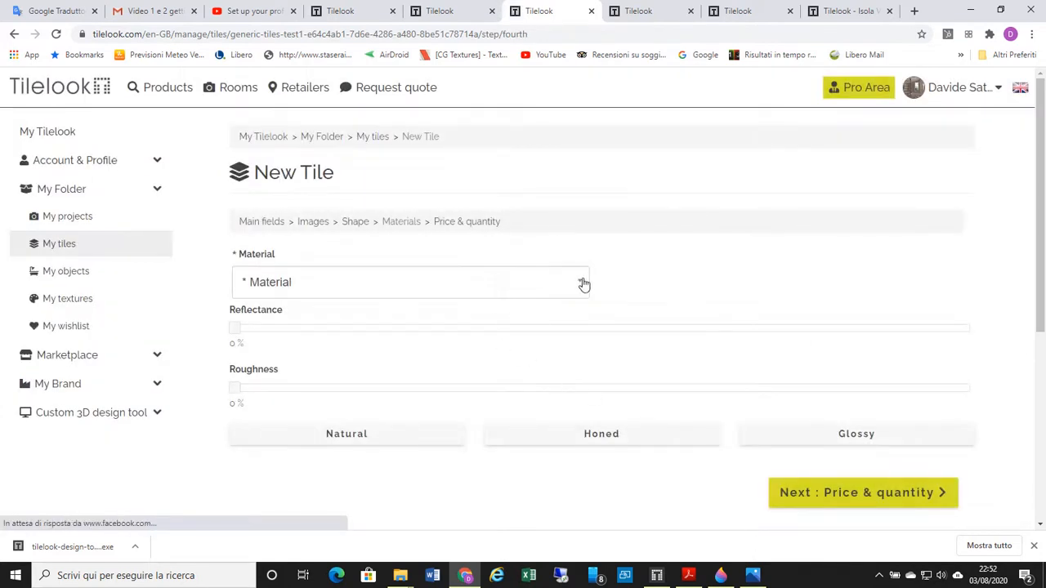
Choose Ceramic as the tile's material and continue to Price & quantity.
click(582, 283)
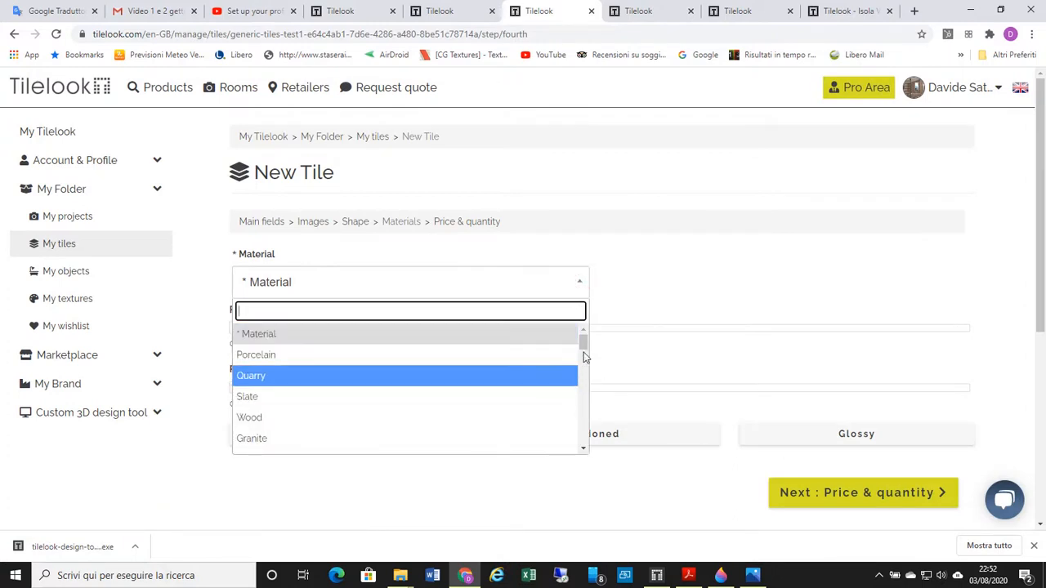
drag(583, 348, 584, 362)
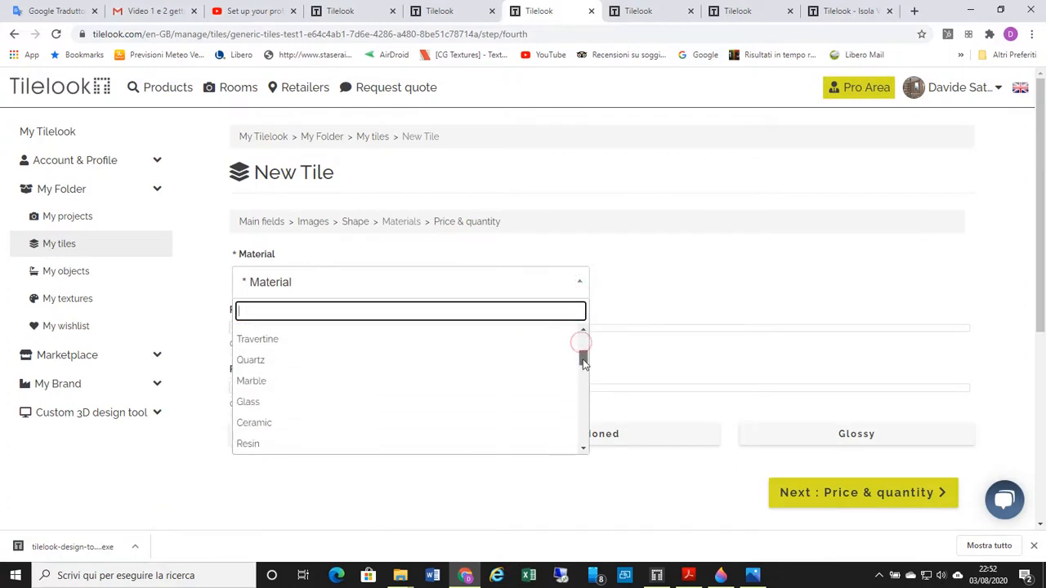
click(562, 423)
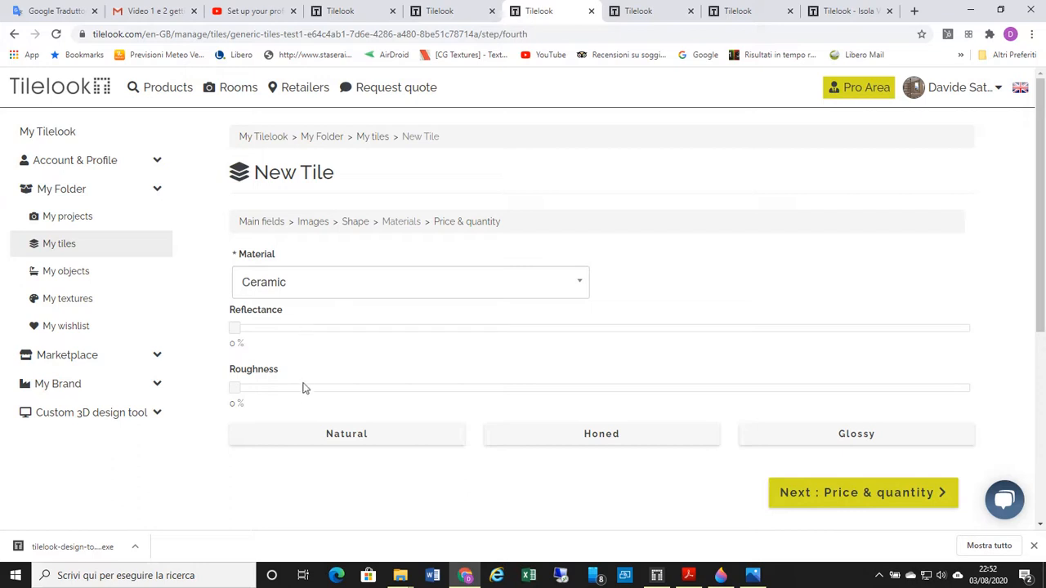
click(876, 494)
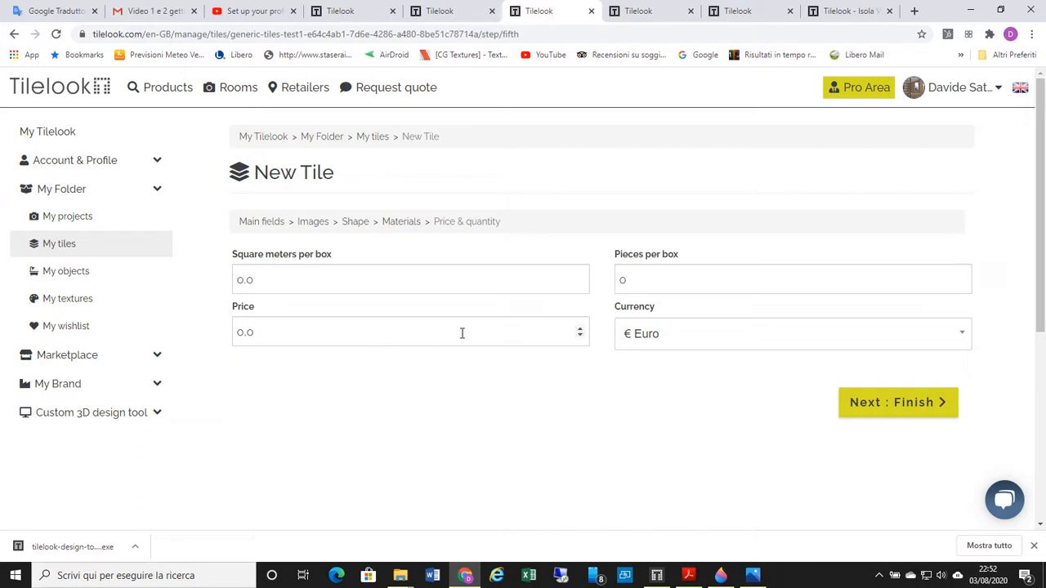
Select € Euro as the tile's currency and finish the new tile's upload.
click(964, 333)
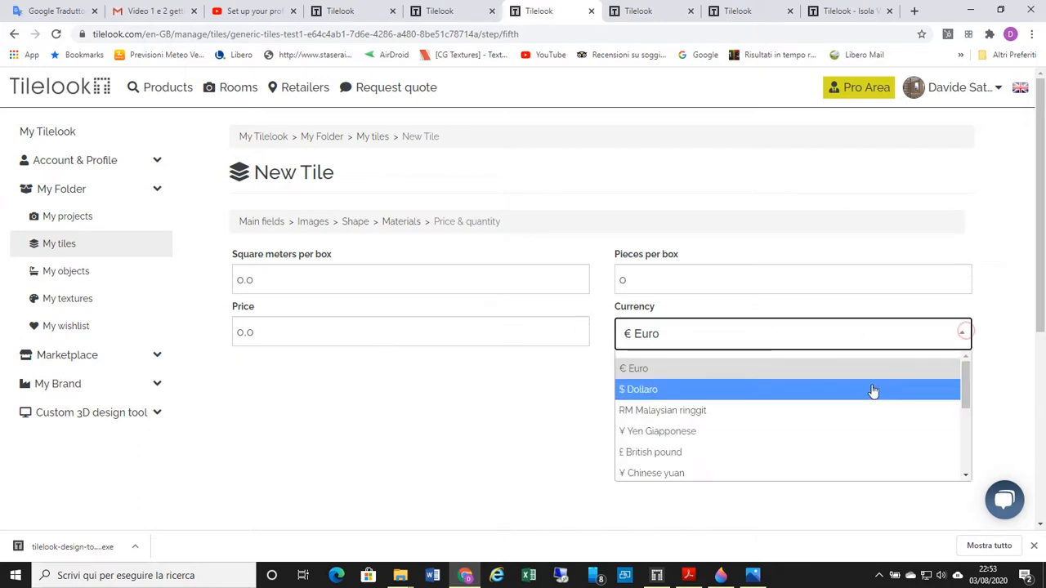
click(867, 368)
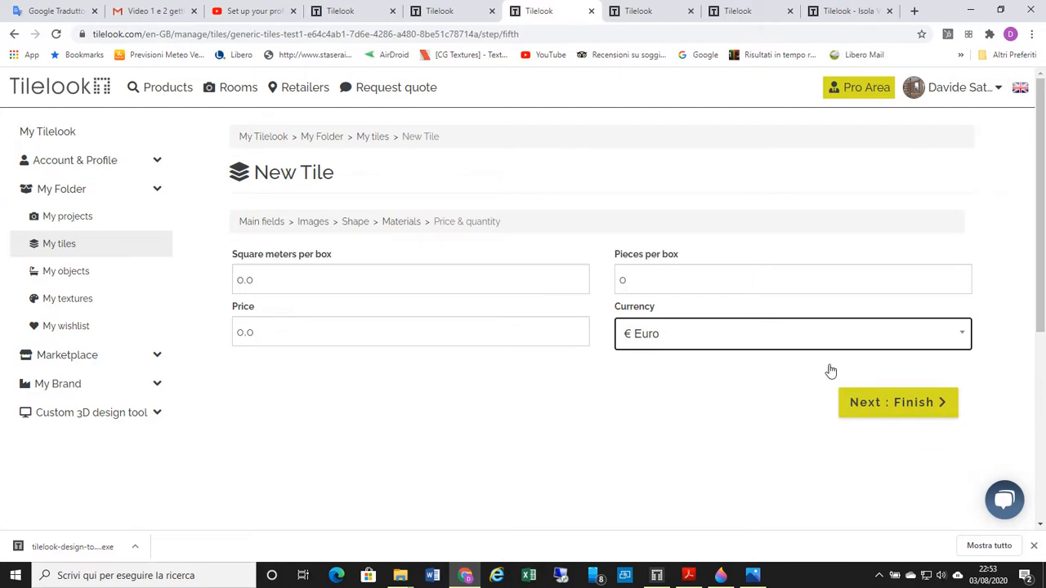
click(905, 403)
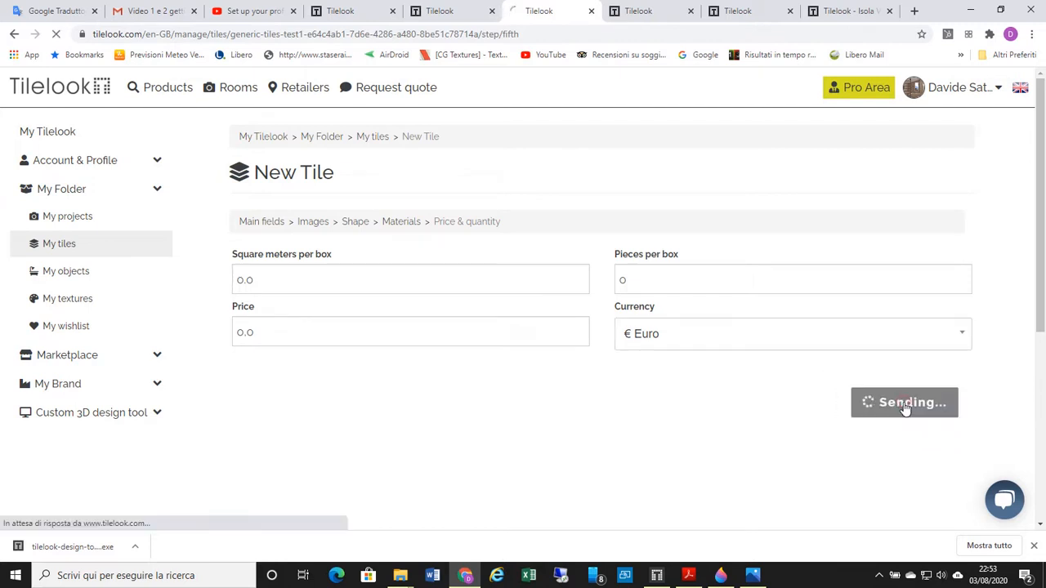
mouse_move(281, 354)
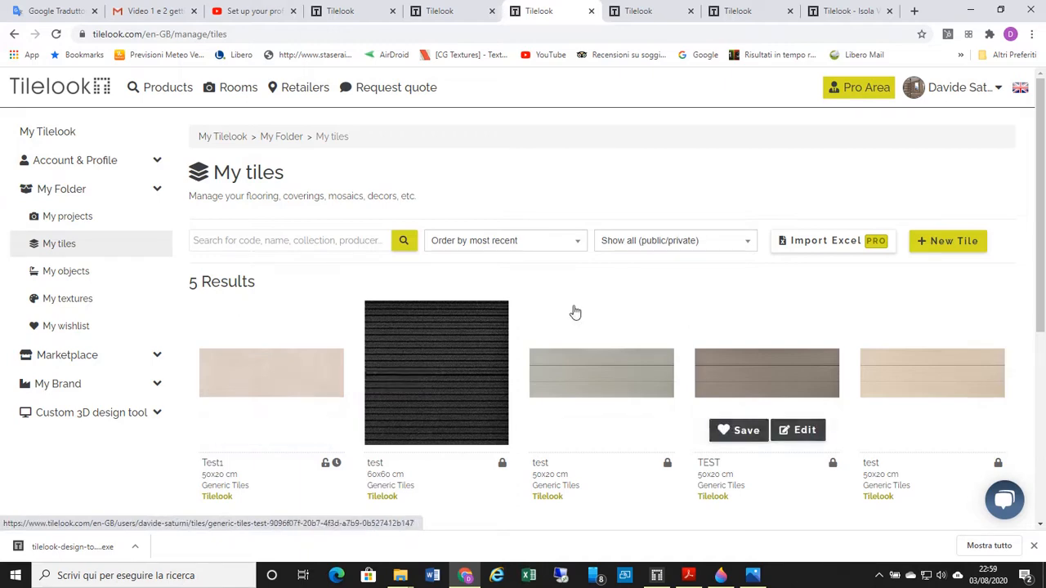
Look over My objects from the My Tilelook dashboard, and open the 3D Objects product catalogue.
click(938, 92)
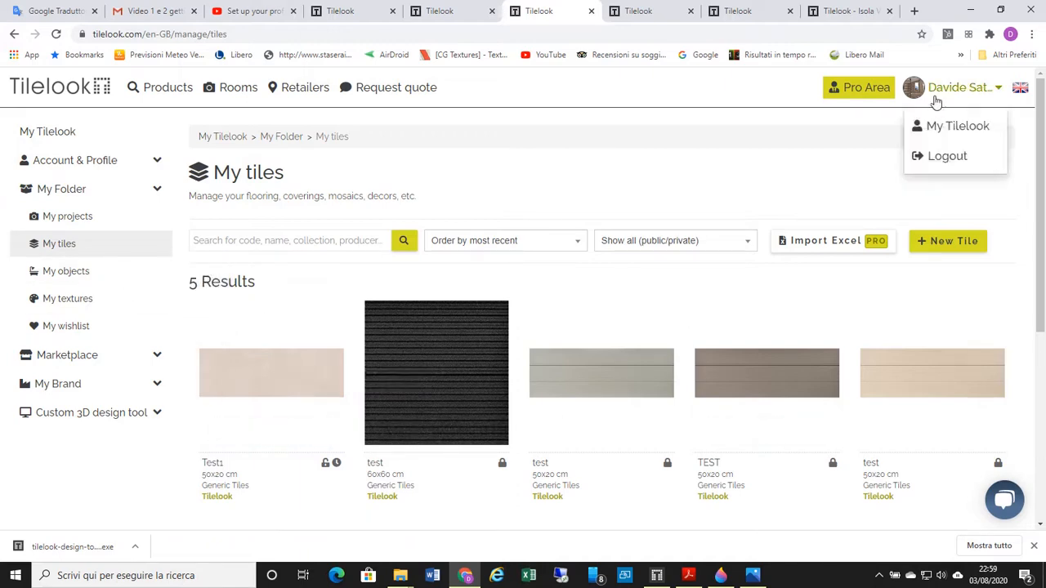
click(955, 127)
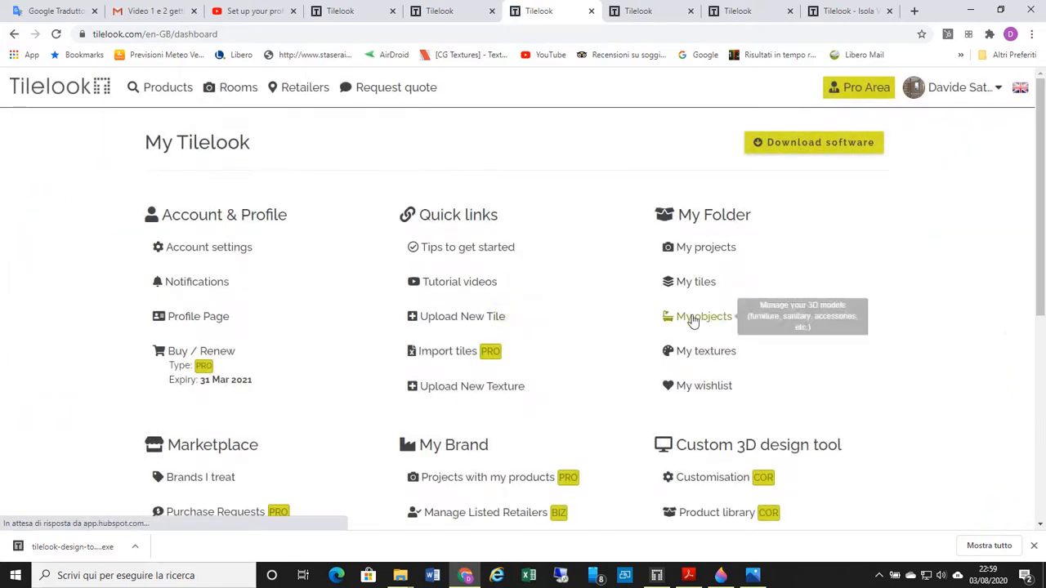
click(677, 319)
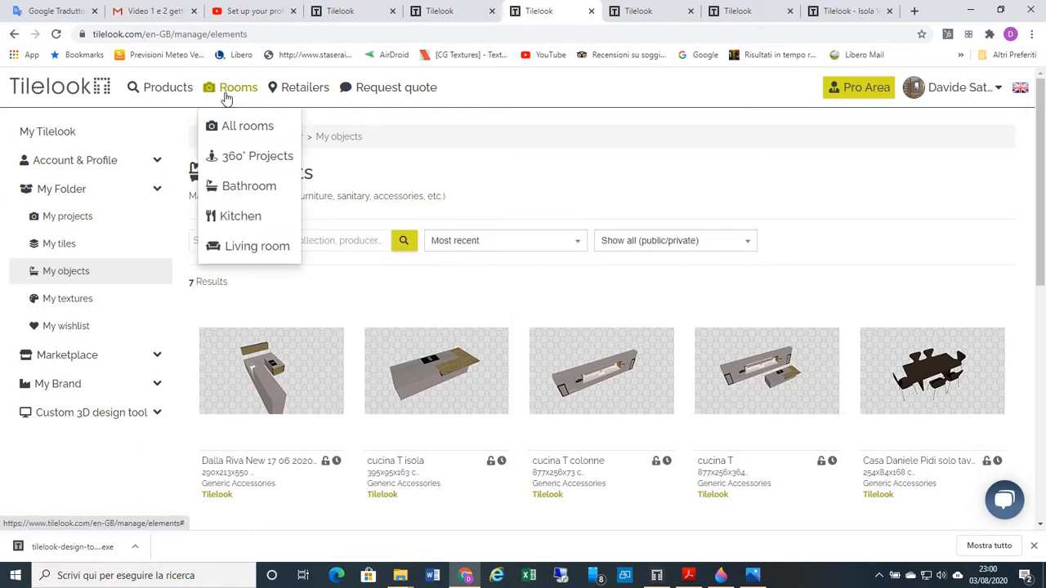
mouse_move(171, 96)
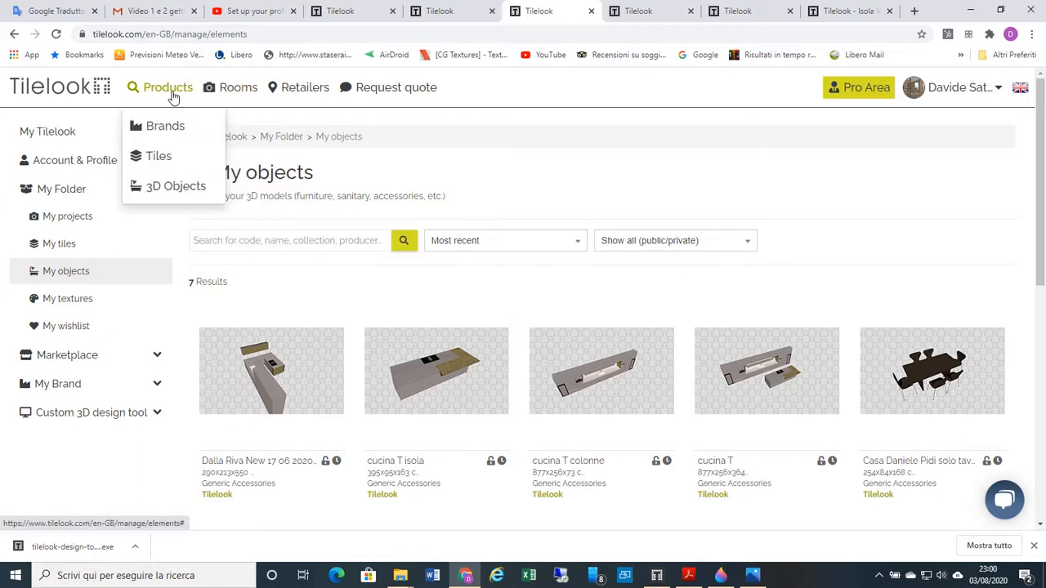
click(182, 185)
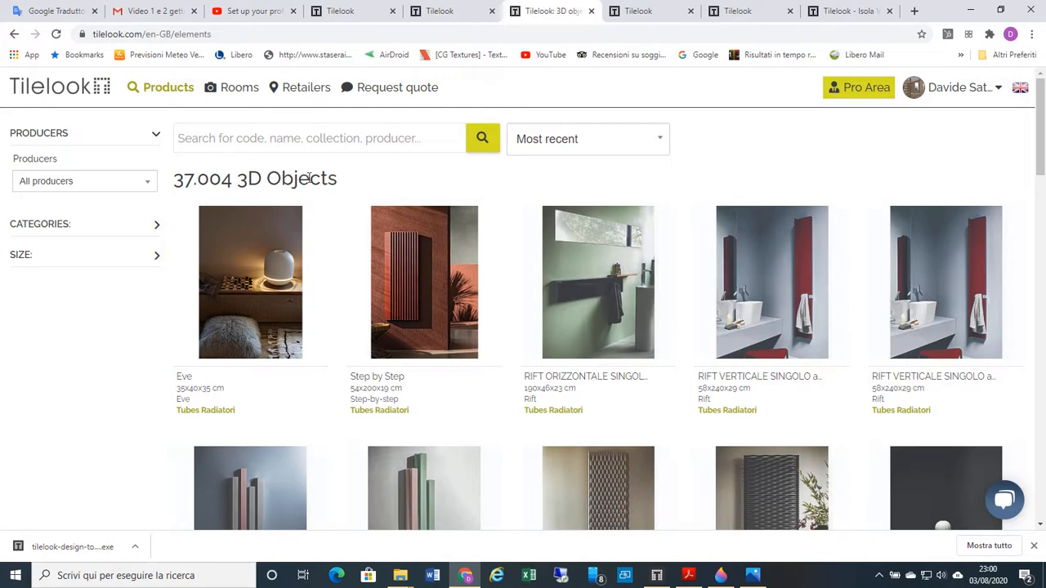
Return to the My Tilelook dashboard, and switch to Photos to view the image of 3D model file formats.
click(954, 87)
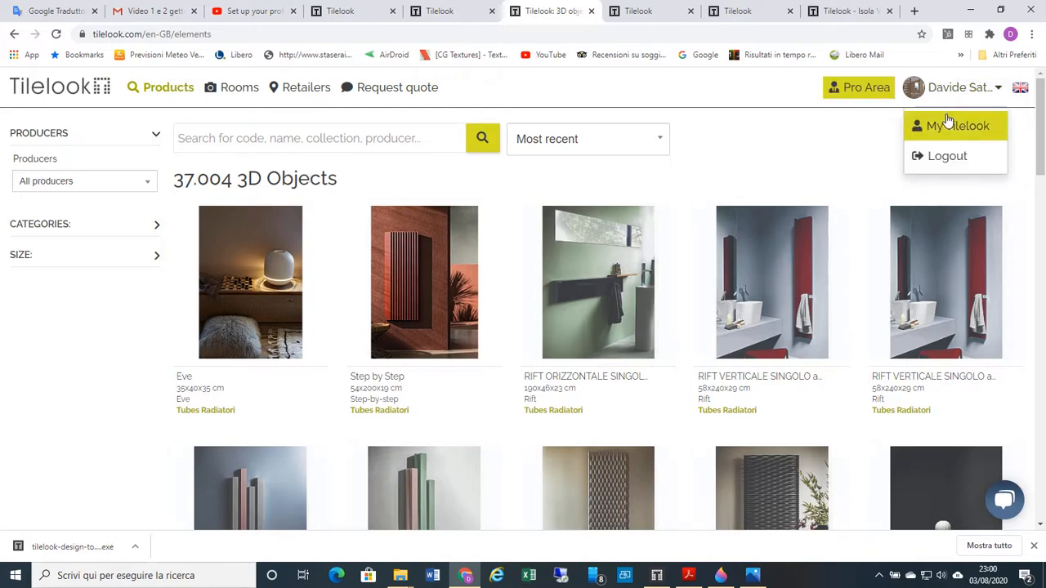
click(946, 124)
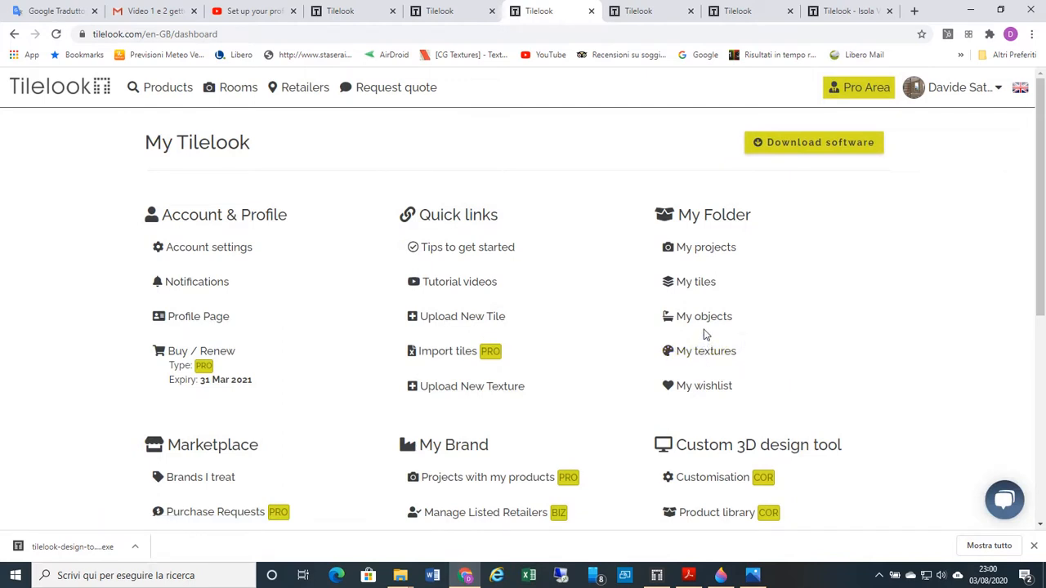
click(753, 575)
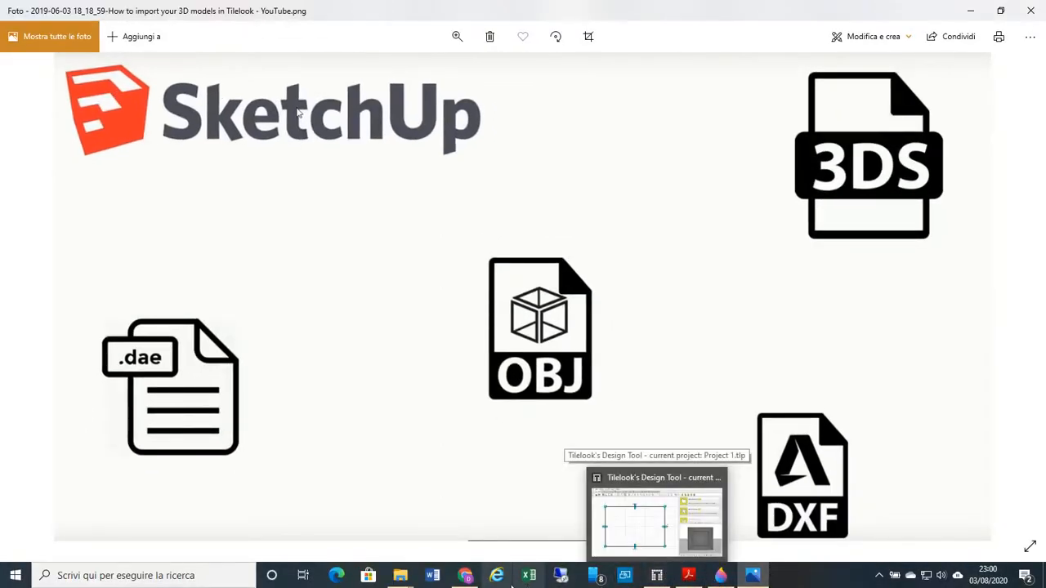
Switch back to Chrome and look over My textures.
click(478, 576)
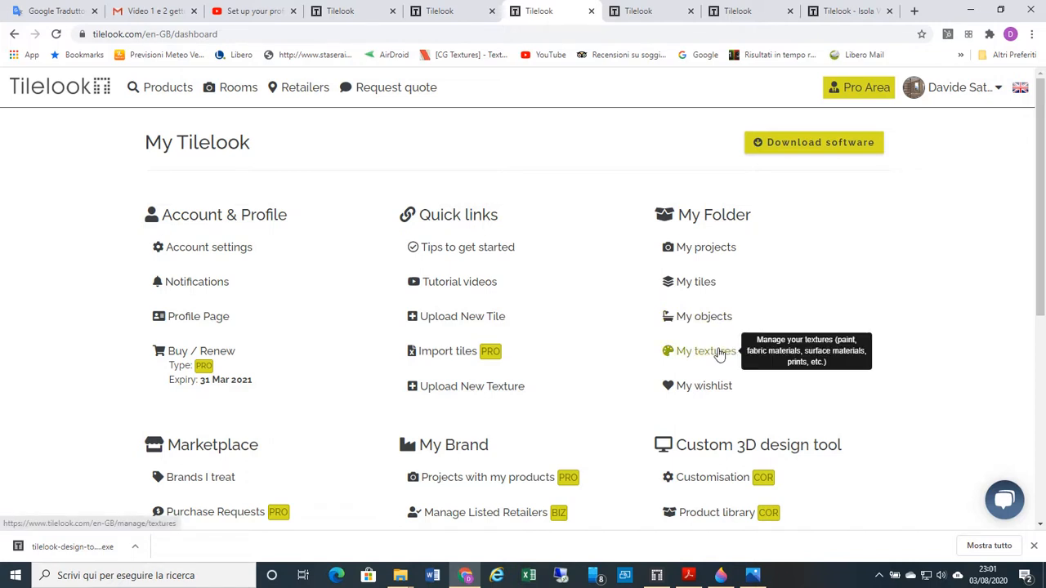
click(719, 353)
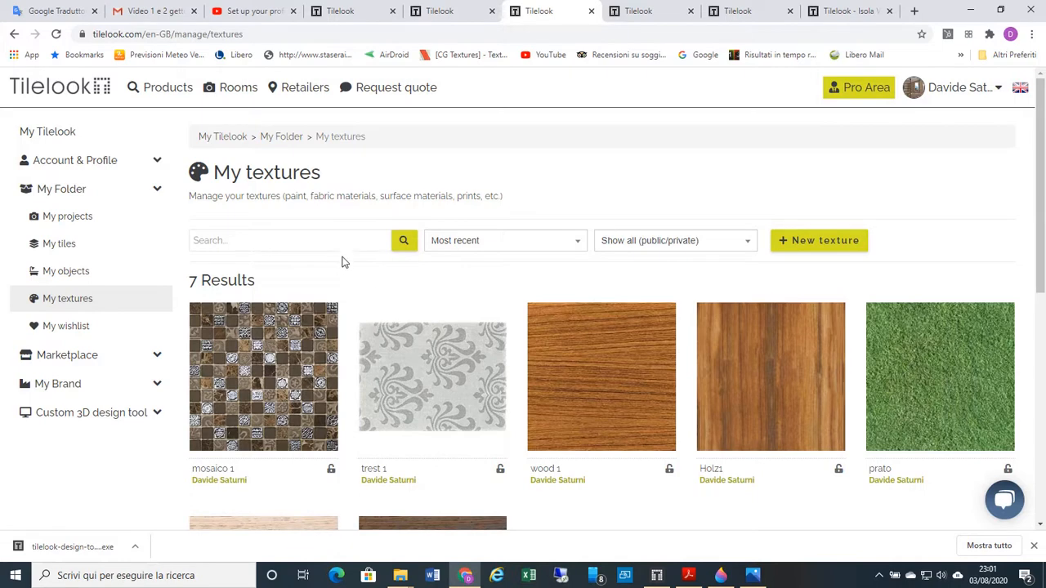
Open the Upload New Texture form from the My Tilelook dashboard, browse for its image file, and close the file chooser without selecting one.
click(14, 33)
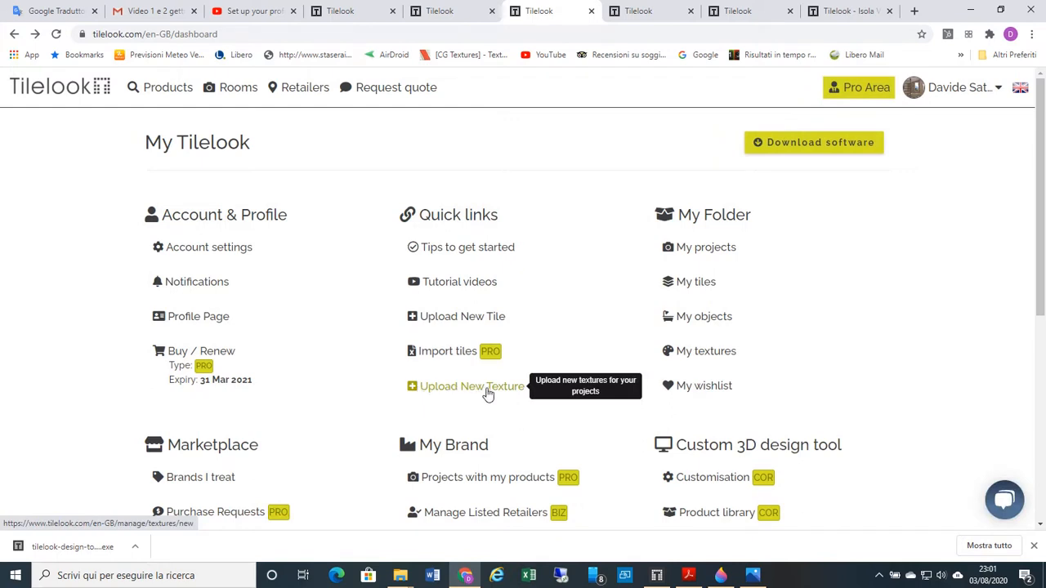
click(488, 392)
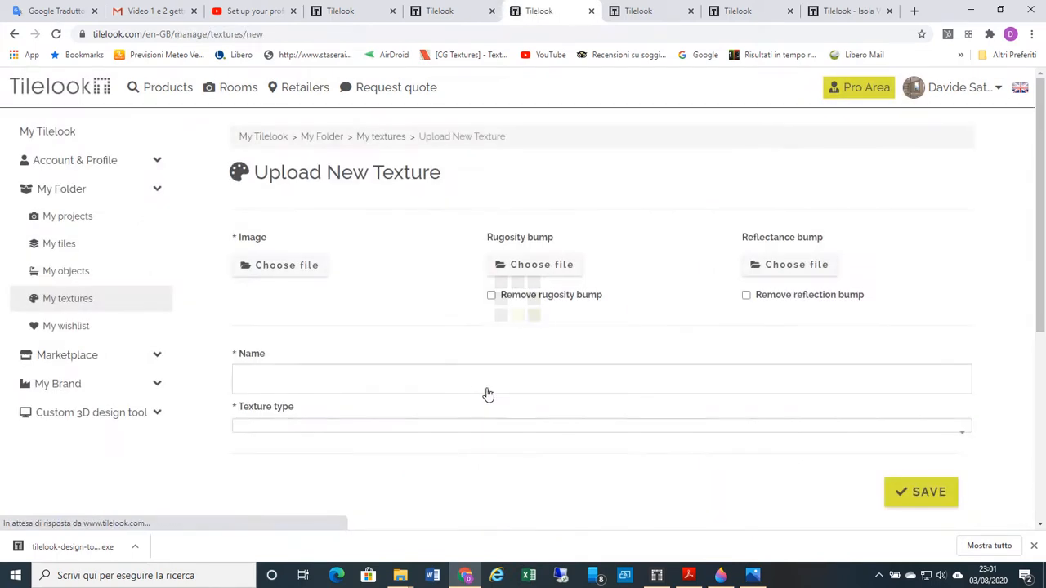
click(294, 271)
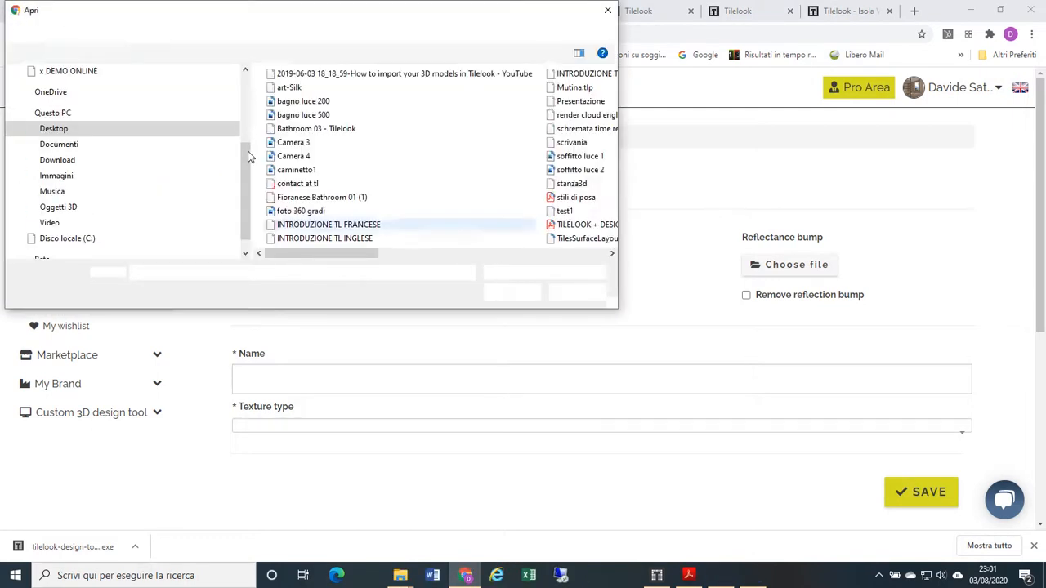
drag(249, 156, 241, 99)
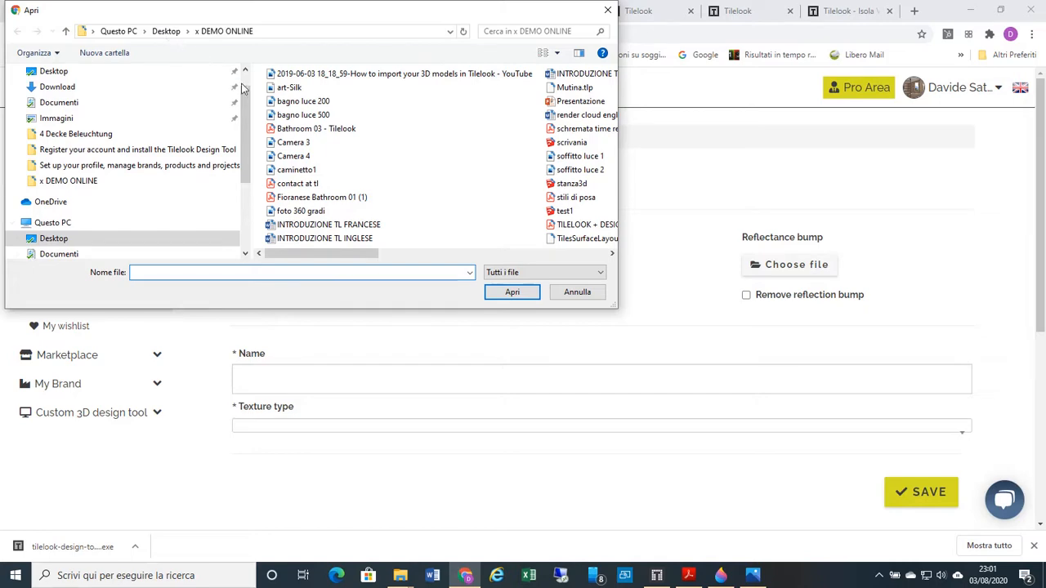
click(607, 12)
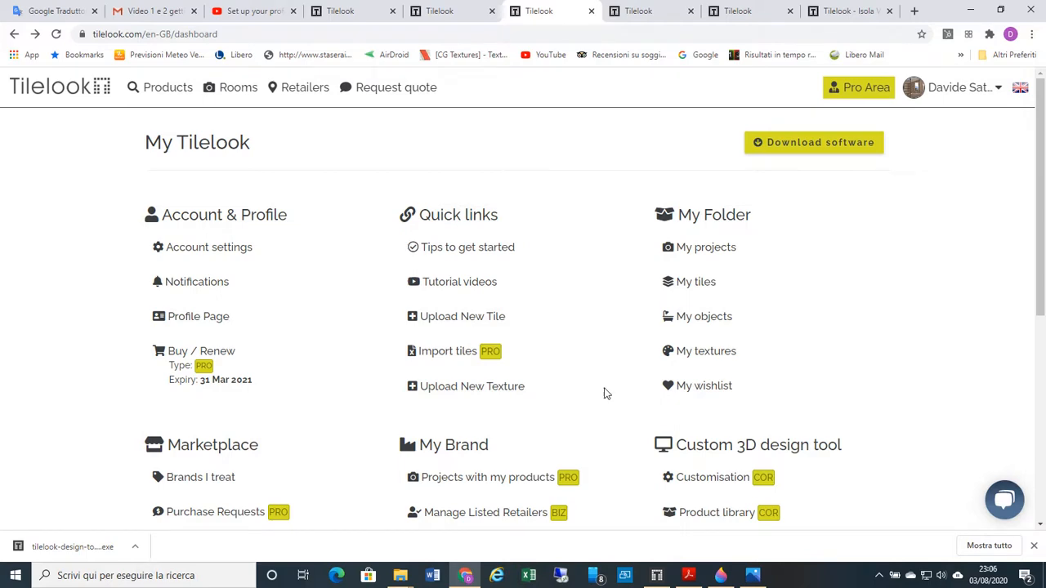
Open the support chat on the Tilelook home page, and switch to Adobe Acrobat Reader to view the contact at tl PDF.
click(41, 86)
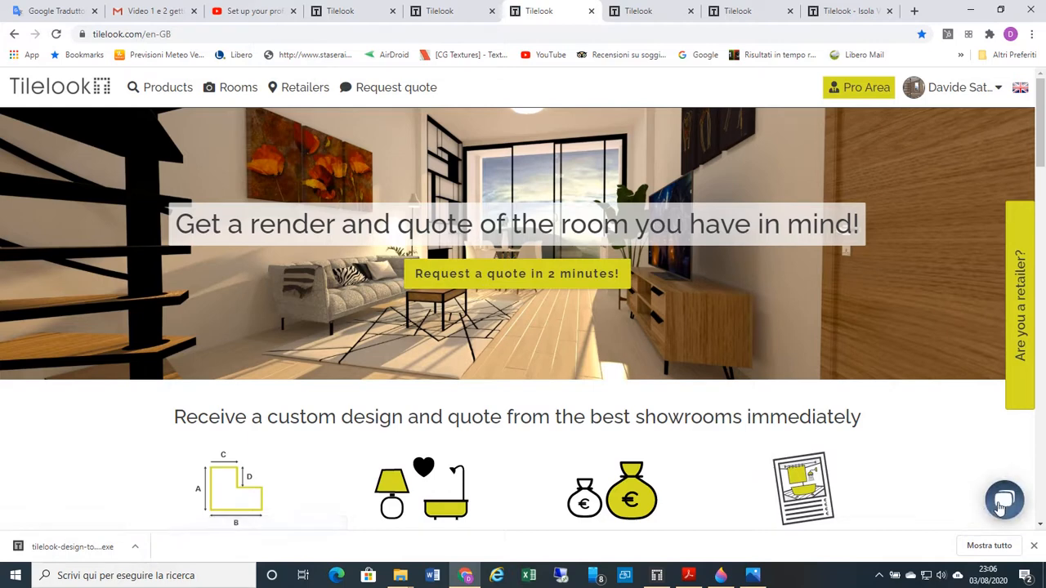
click(1002, 502)
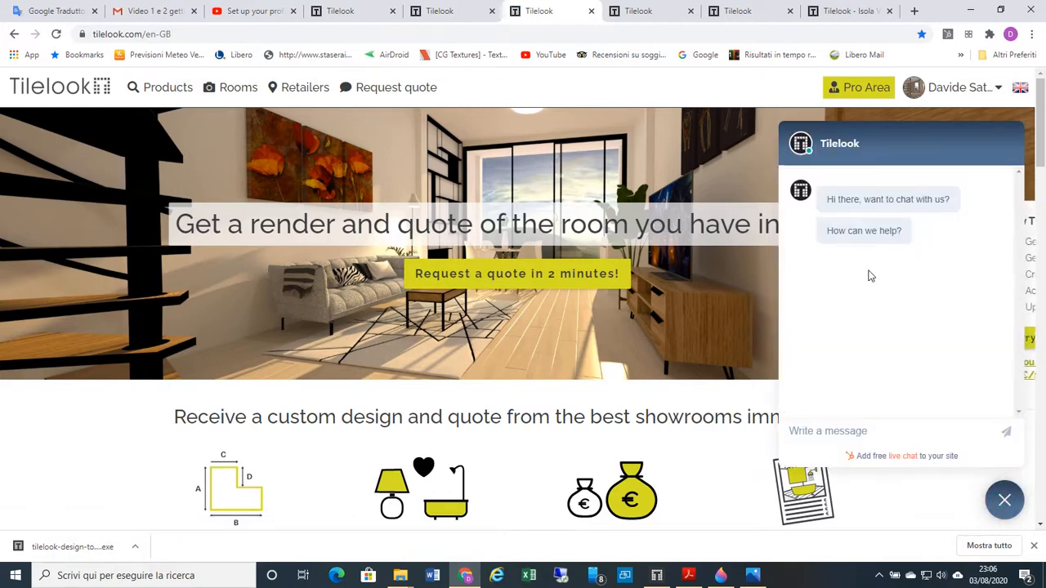
click(828, 435)
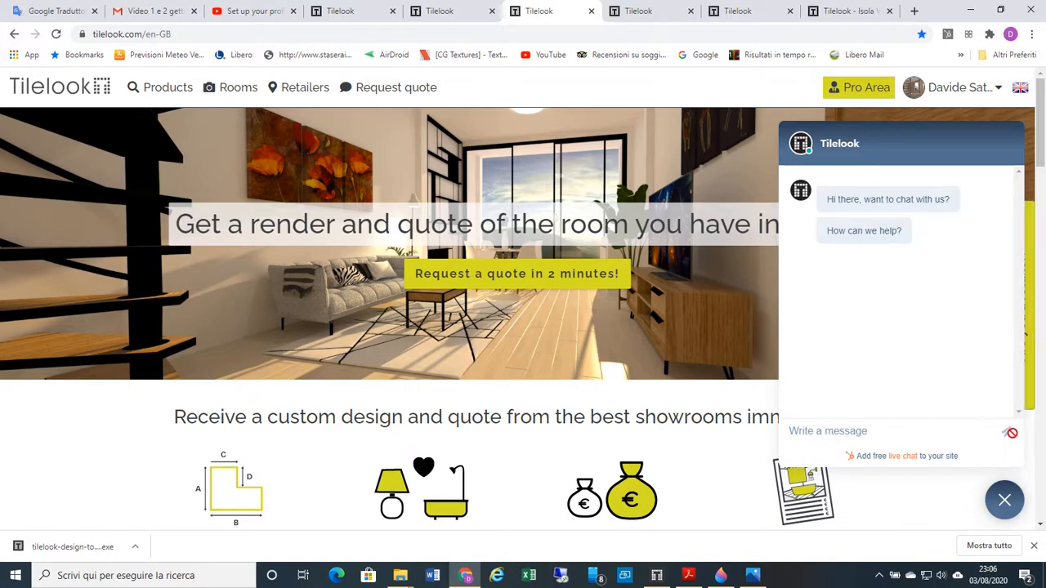
click(688, 576)
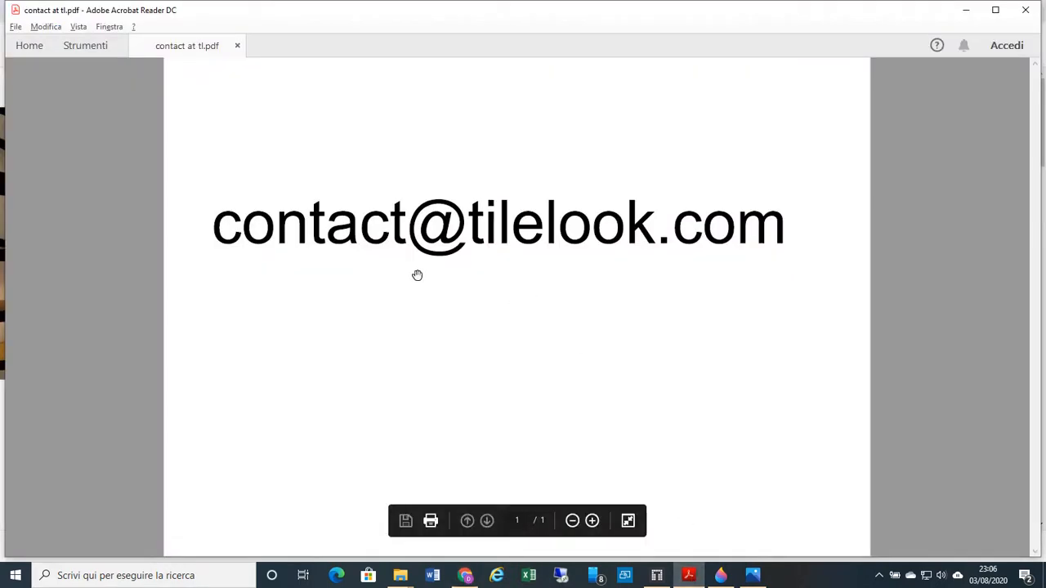